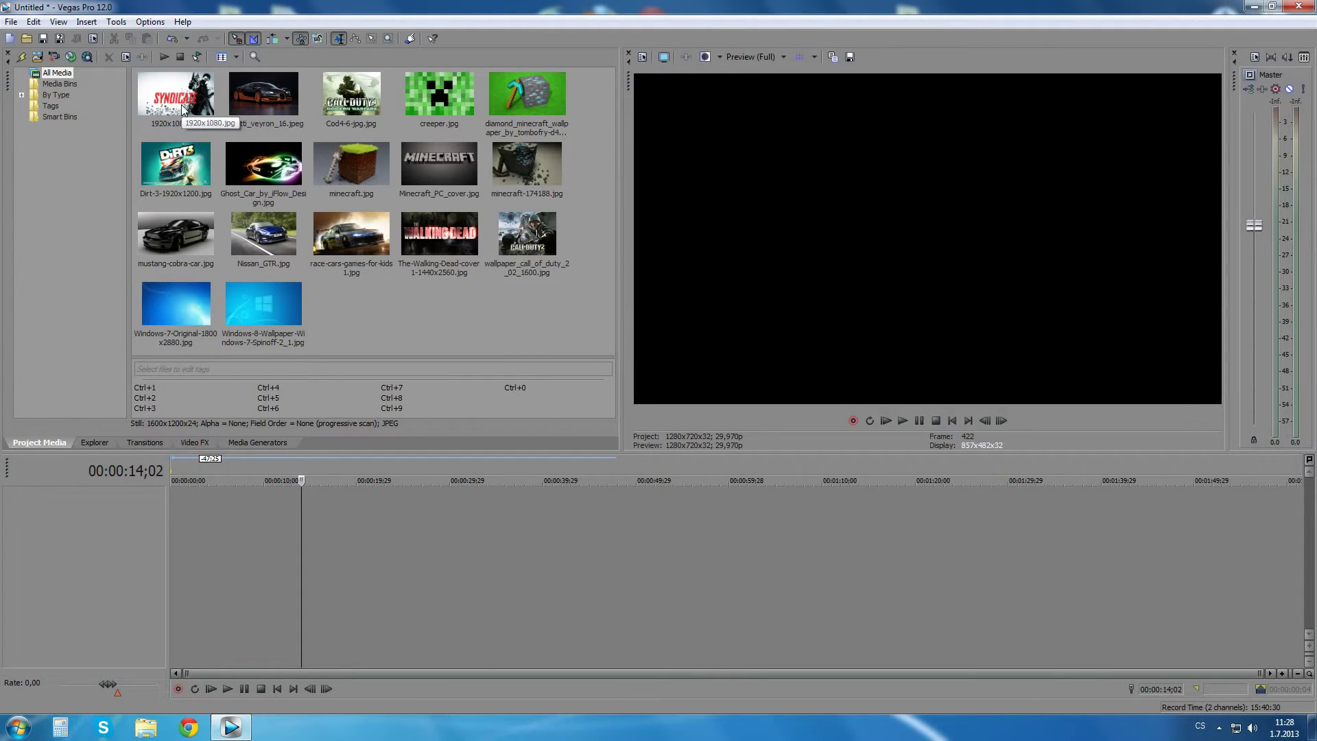
# Place the 1920x1080.jpg image at the start of the timeline, then delete it again.
pyautogui.moveTo(184, 103); pyautogui.dragTo(165, 522)
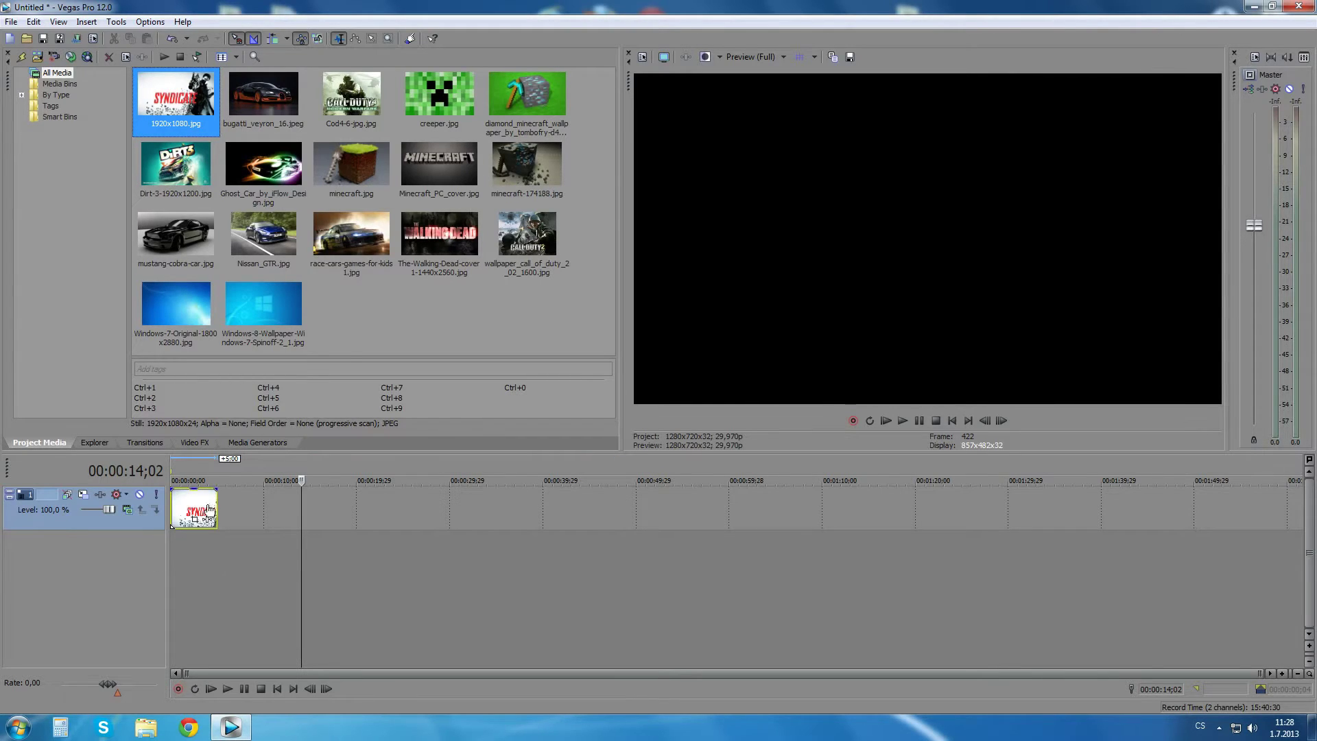
pyautogui.click(217, 554)
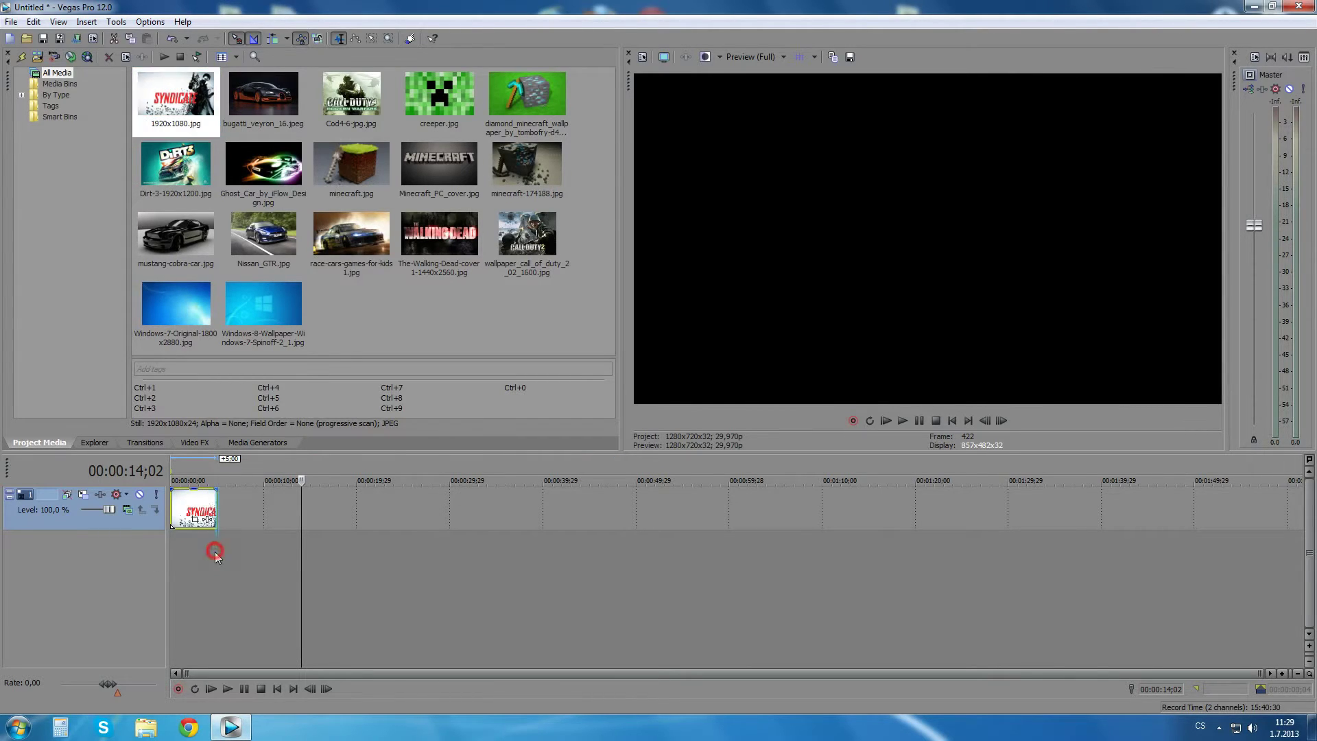
pyautogui.scroll(5, 217, 554)
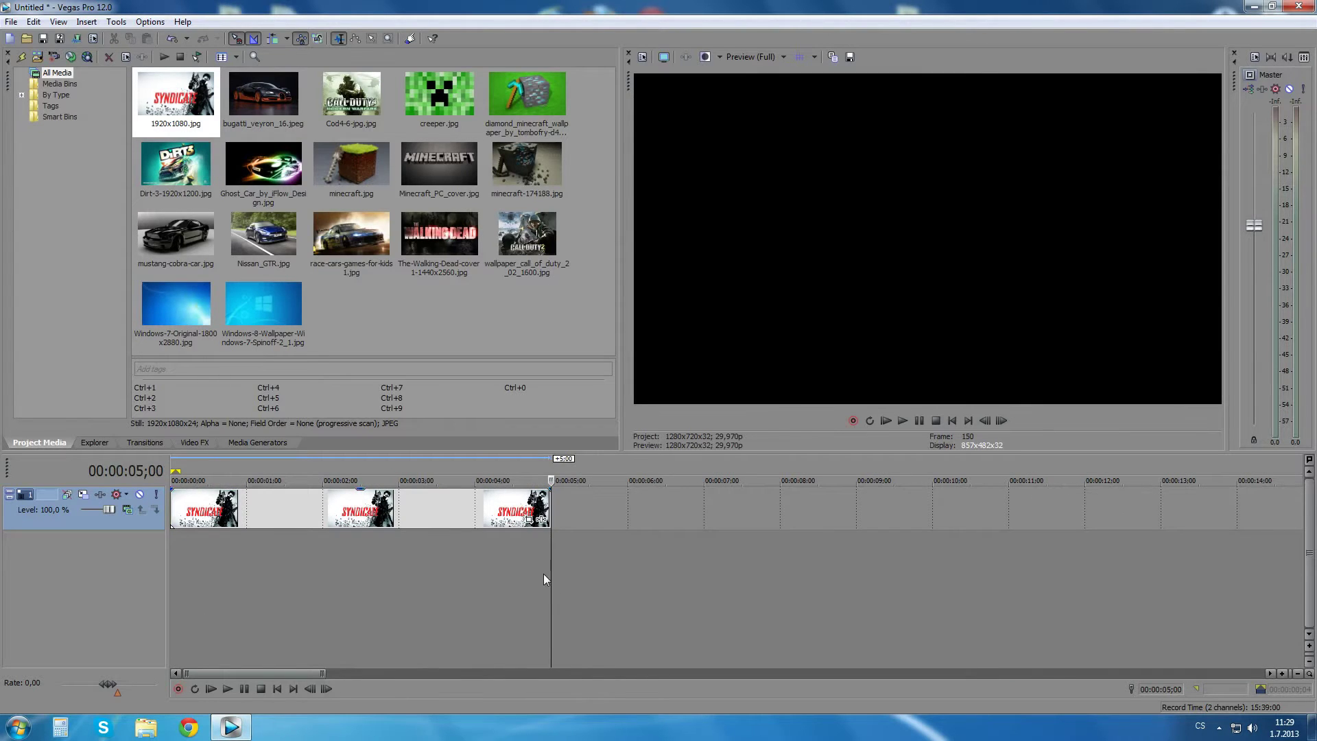
pyautogui.click(494, 510)
pyautogui.press('Delete')
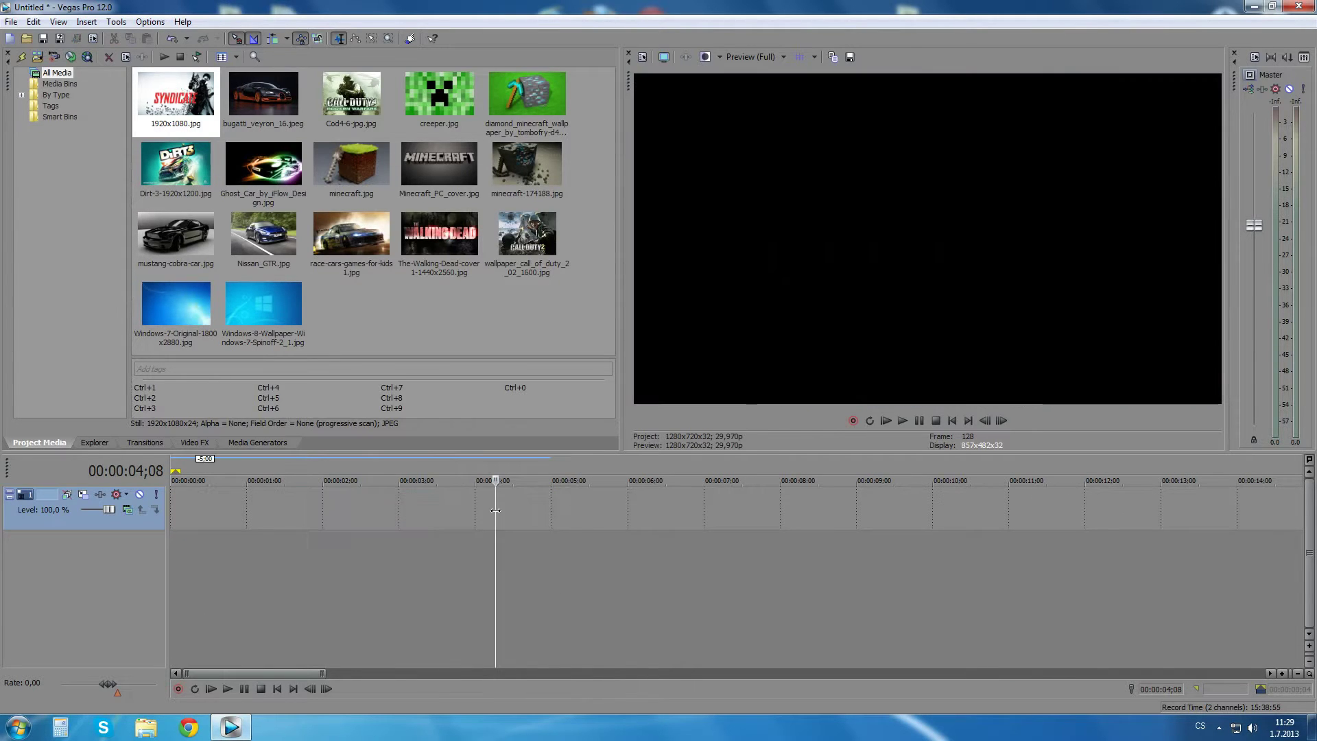
# Set the new still image length to 0,300 seconds in the editing preferences.
pyautogui.click(146, 22)
pyautogui.click(213, 400)
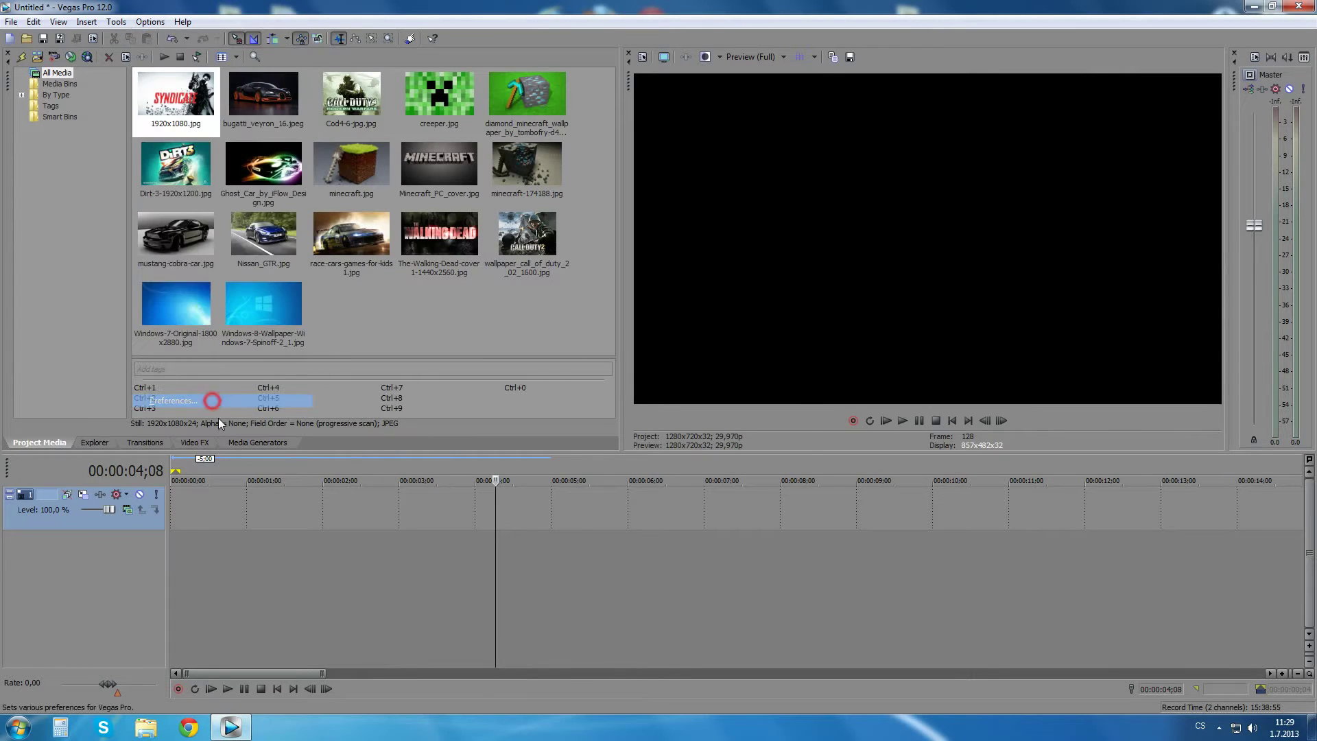
pyautogui.click(533, 116)
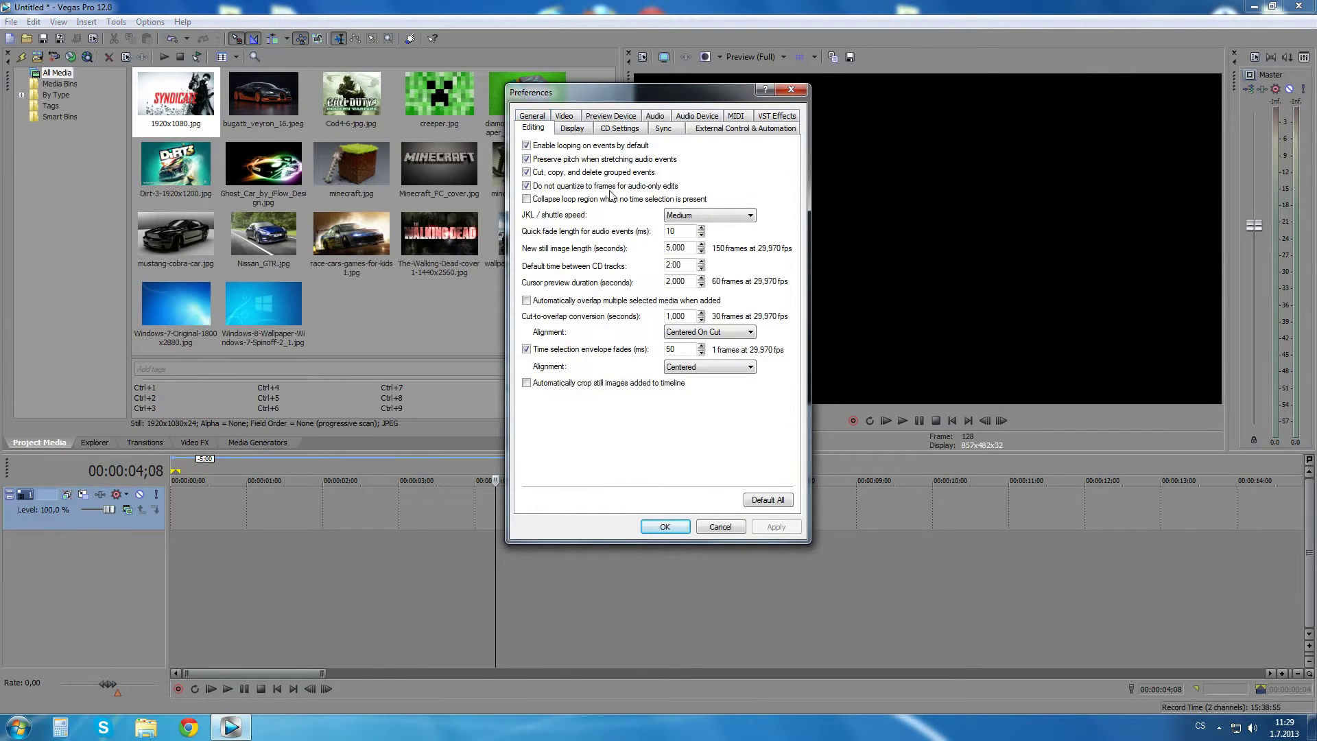
pyautogui.doubleClick(668, 248)
pyautogui.write('0')
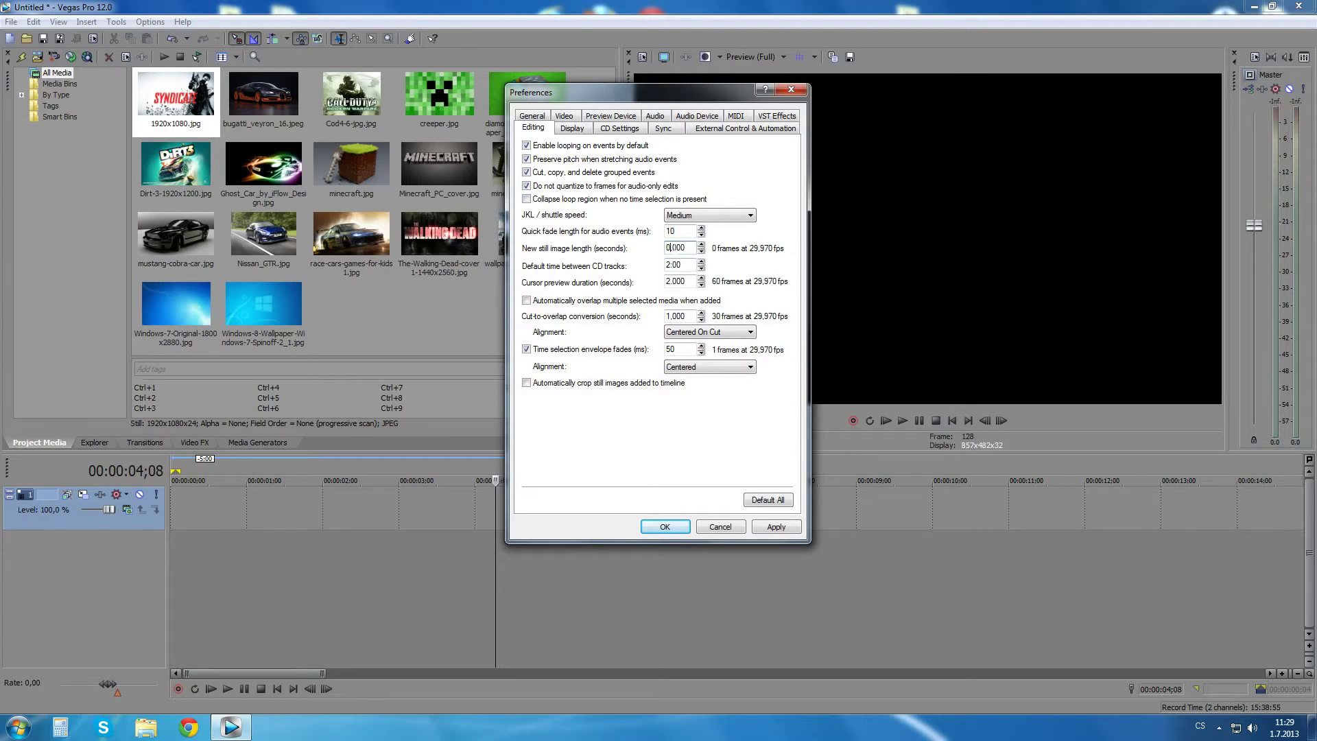
pyautogui.moveTo(669, 247); pyautogui.dragTo(681, 247)
pyautogui.write('2')
pyautogui.click(676, 243)
pyautogui.write('0')
pyautogui.click(664, 527)
# Place all project media images one after another on the timeline and briefly play the sequence.
pyautogui.moveTo(549, 308); pyautogui.dragTo(213, 495)
pyautogui.click(312, 584)
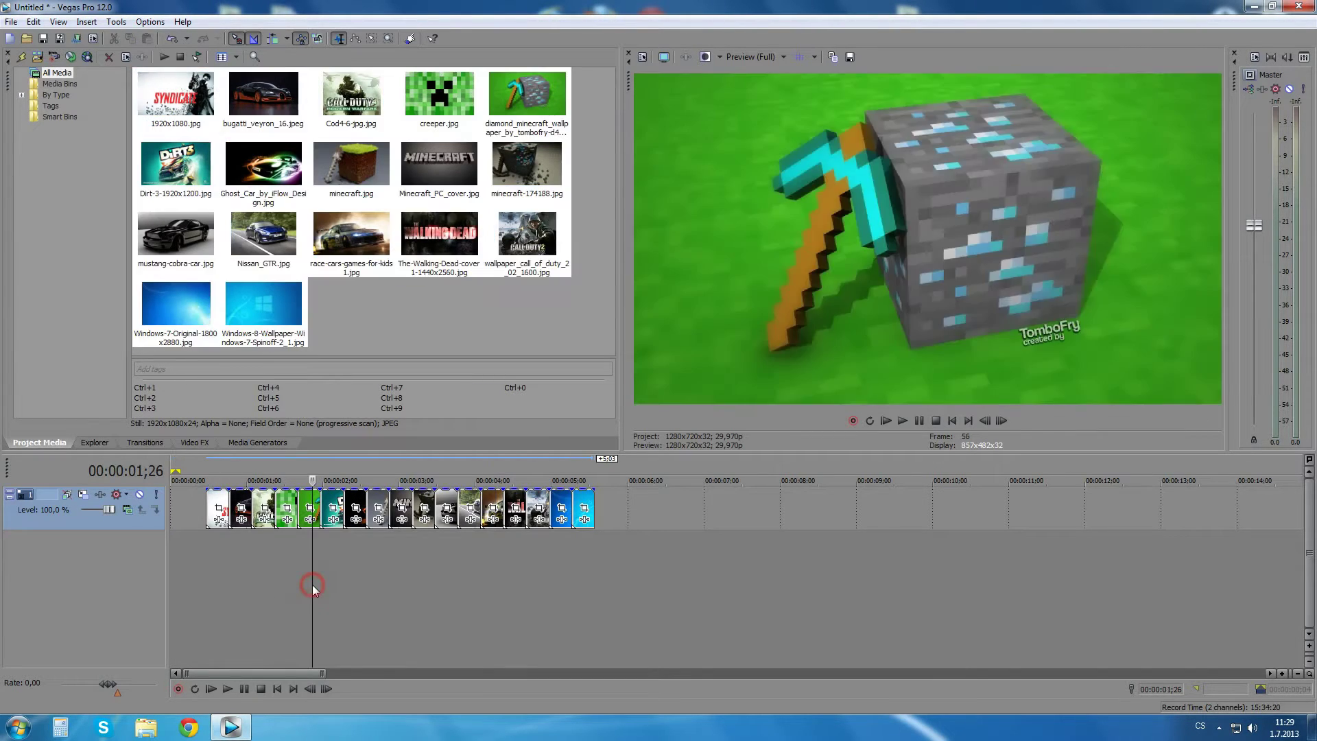
pyautogui.click(200, 553)
pyautogui.press('space')
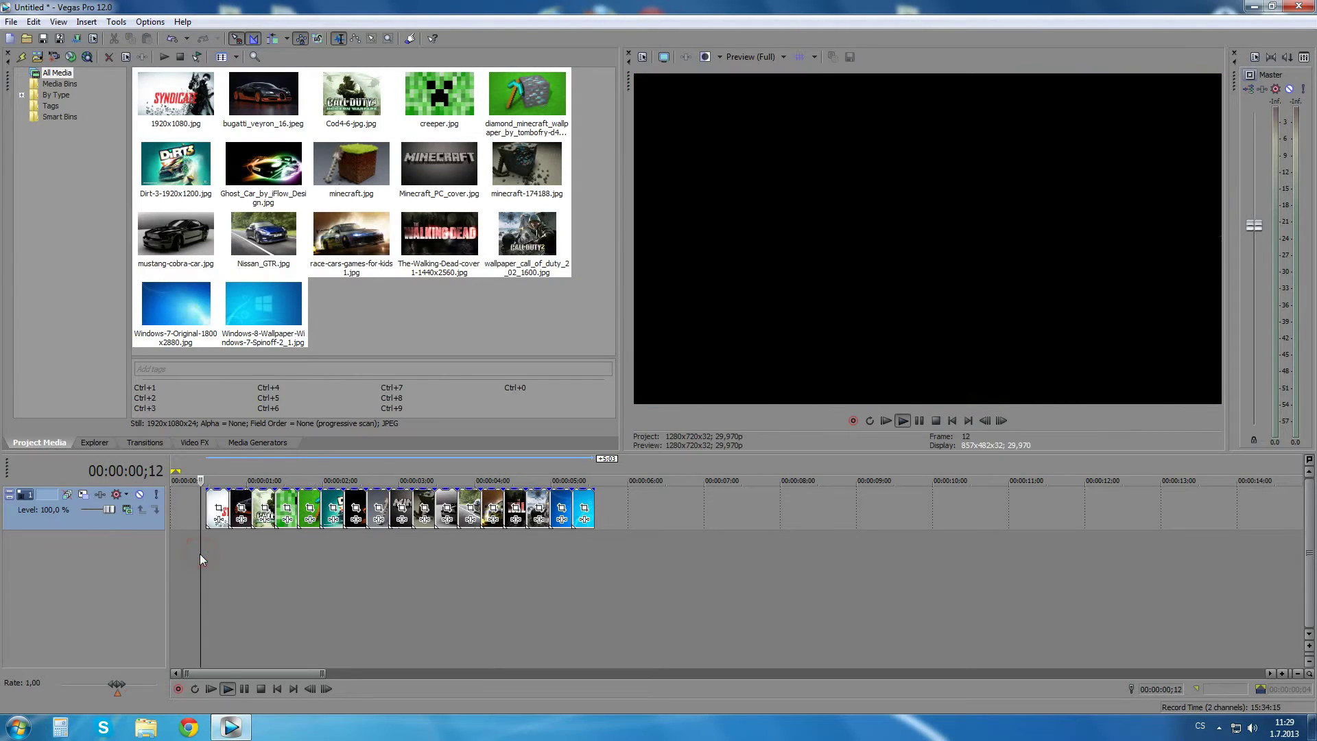
pyautogui.press('space')
# Set the video preview quality to Preview (Auto).
pyautogui.click(783, 57)
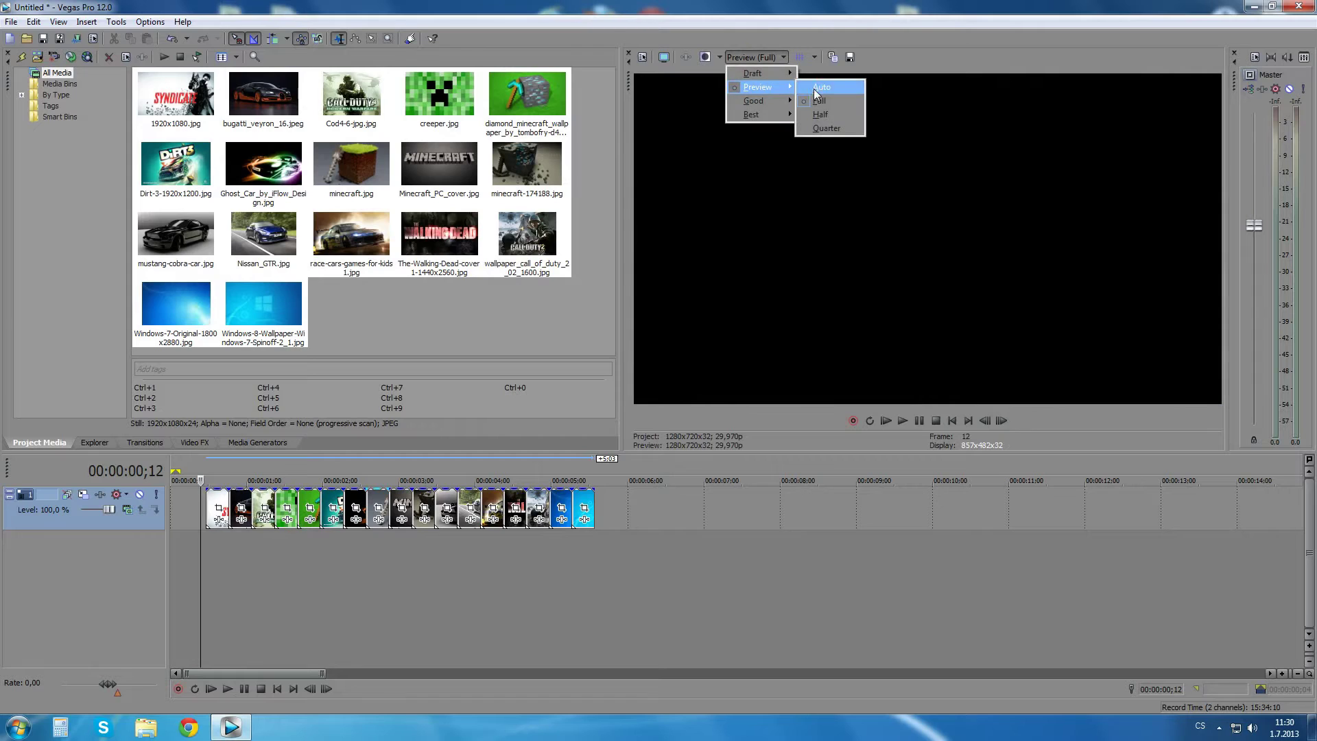
pyautogui.click(815, 90)
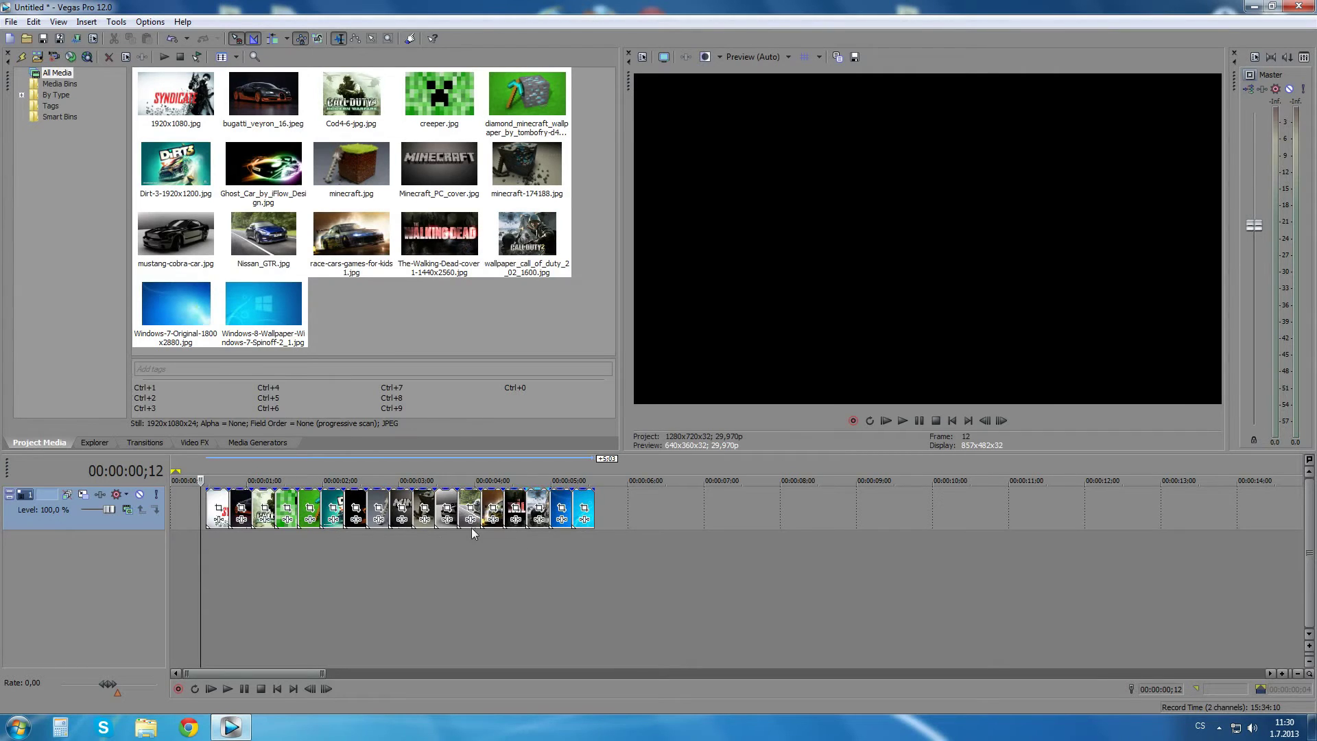
# Select all images on the timeline and give them short fade-outs and fade-ins.
pyautogui.click(208, 507)
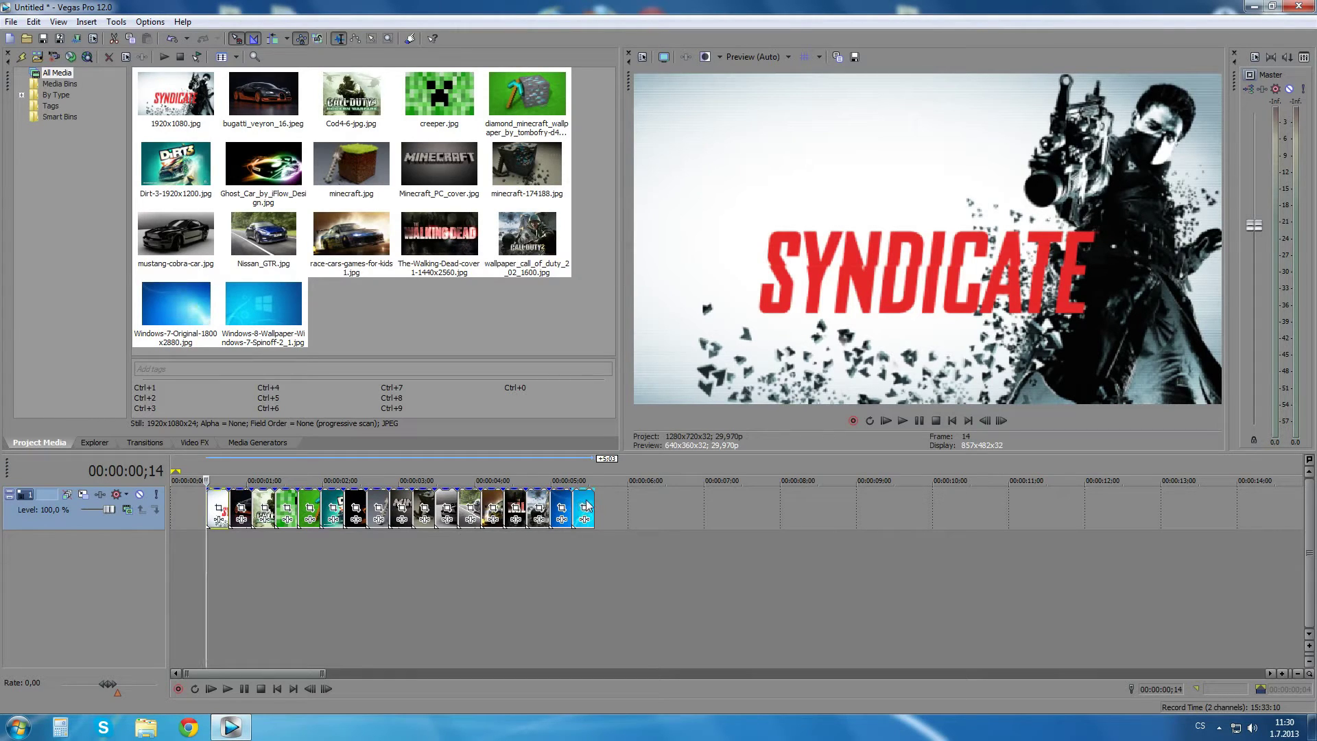
pyautogui.hotkey('ctrl', 'a')
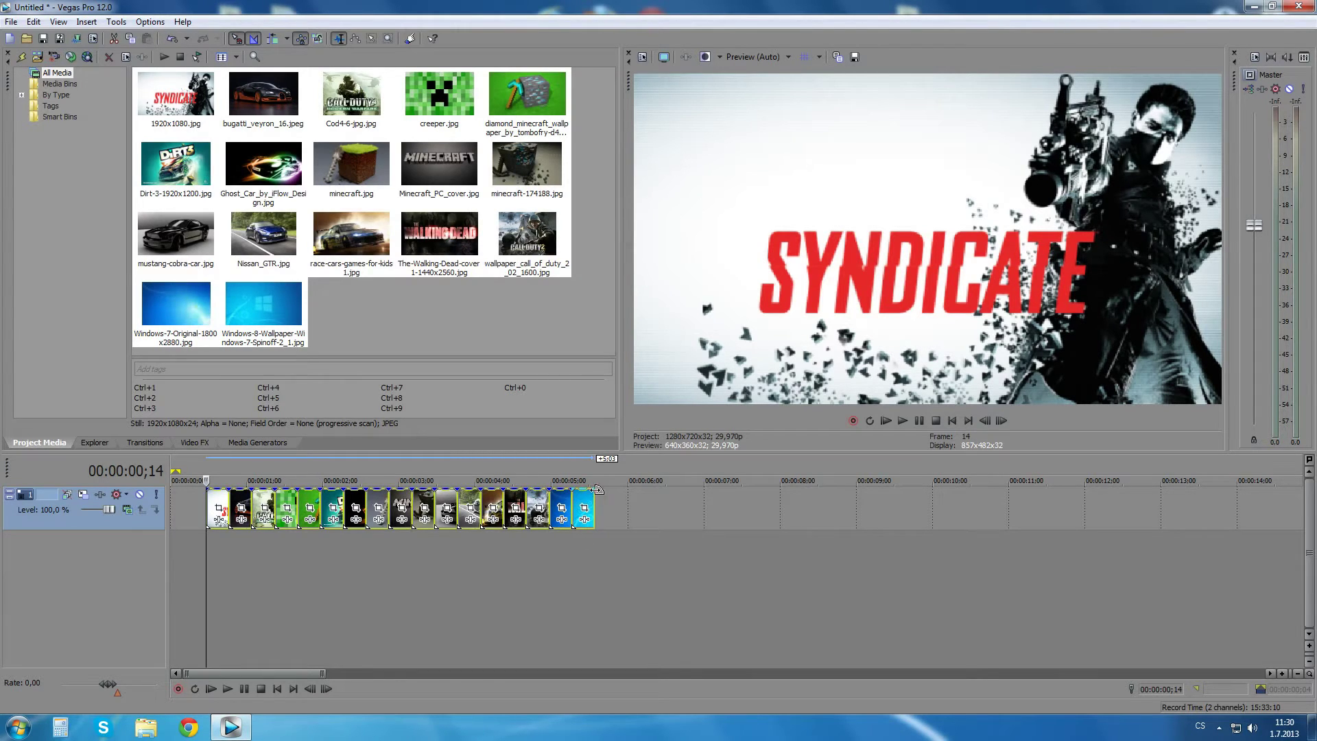
pyautogui.moveTo(599, 488); pyautogui.dragTo(590, 491)
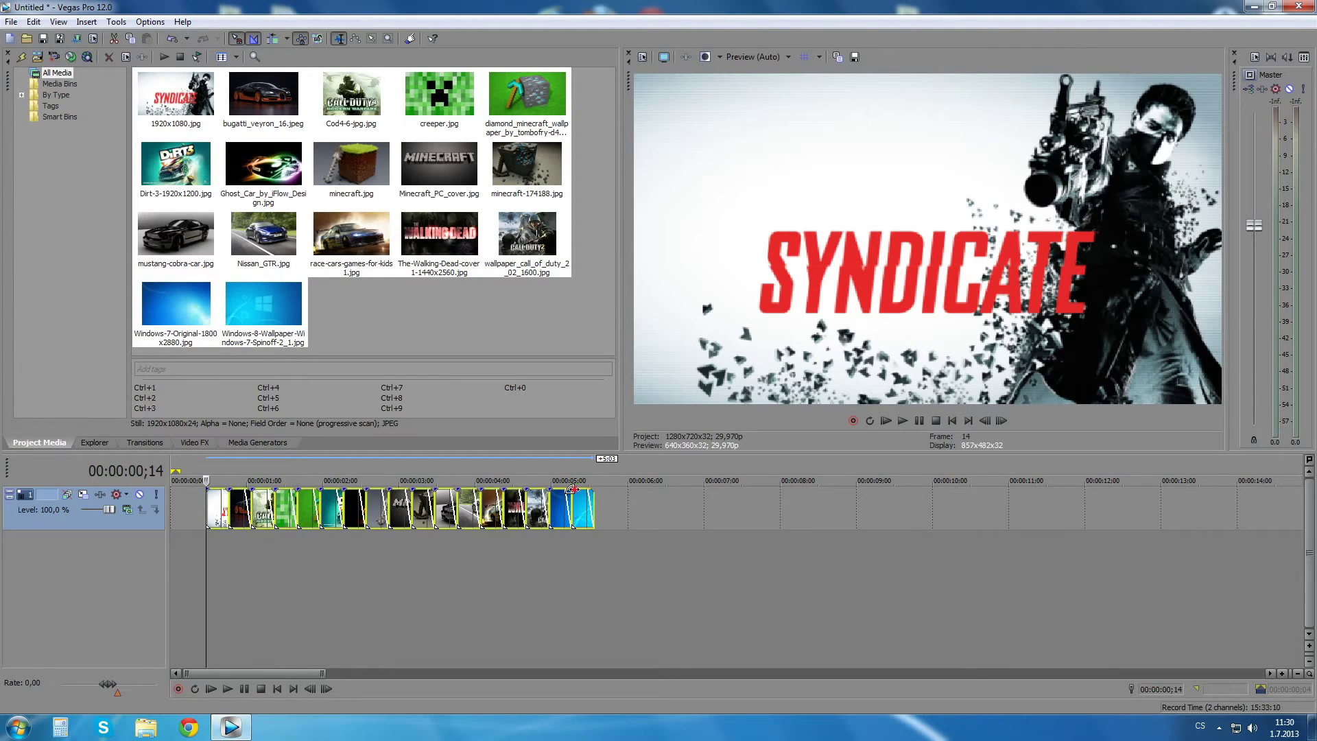
pyautogui.moveTo(570, 489); pyautogui.dragTo(580, 491)
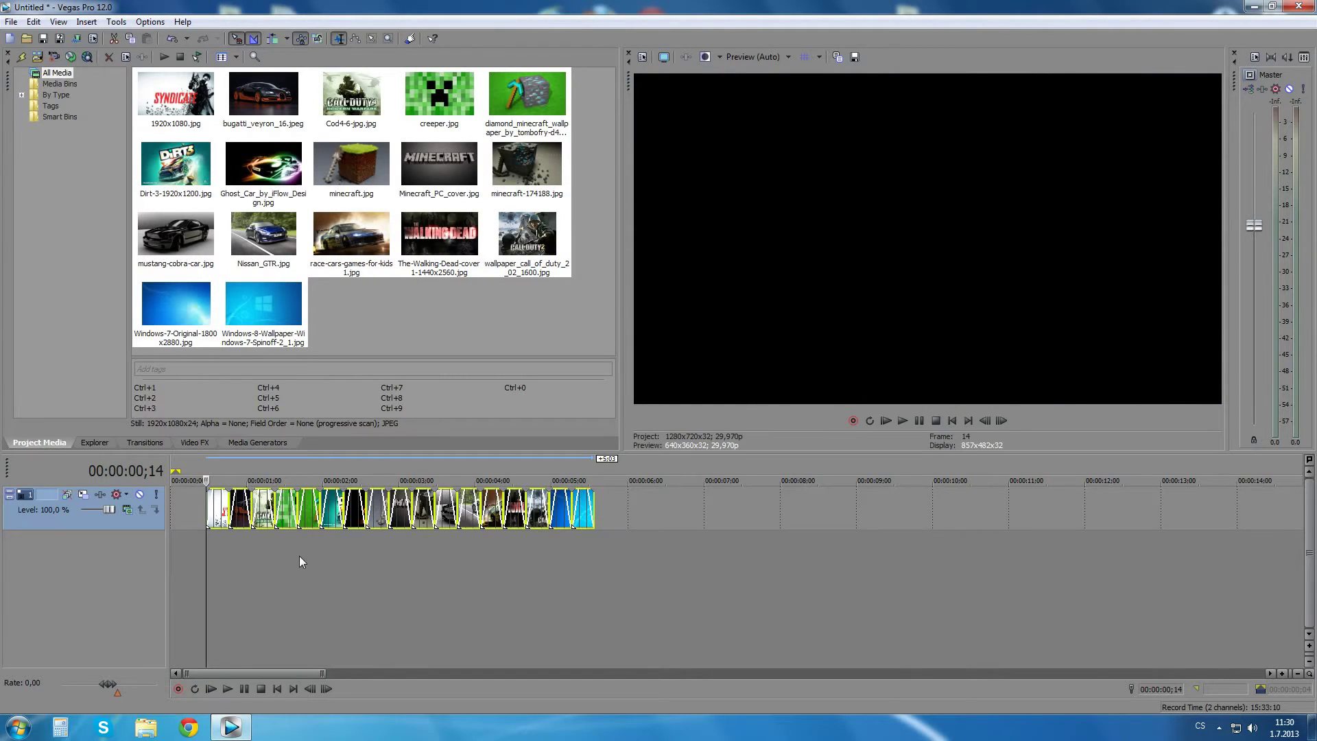
pyautogui.click(199, 555)
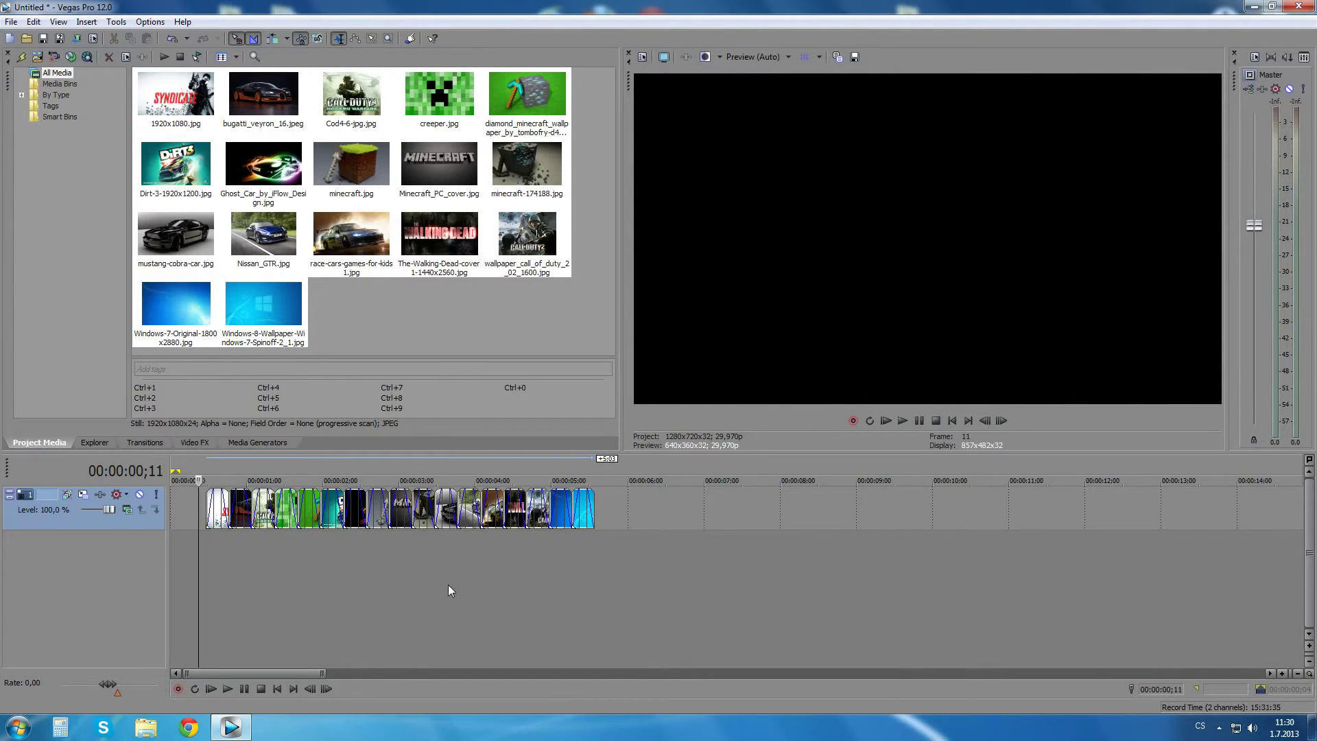
# Preview the Minecraft logo image and the neighbouring Minecraft block image to compare how they fill the frame.
pyautogui.scroll(2, 447, 584)
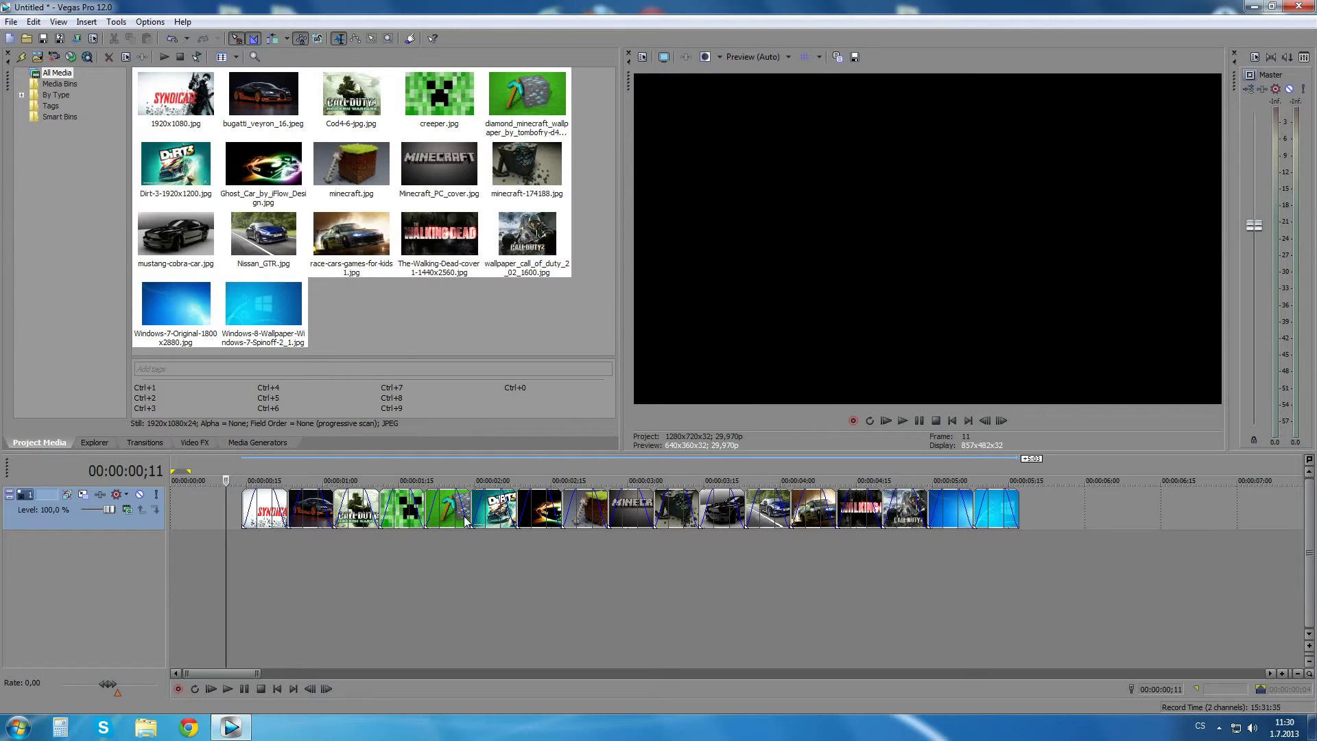
pyautogui.moveTo(222, 510); pyautogui.dragTo(882, 515)
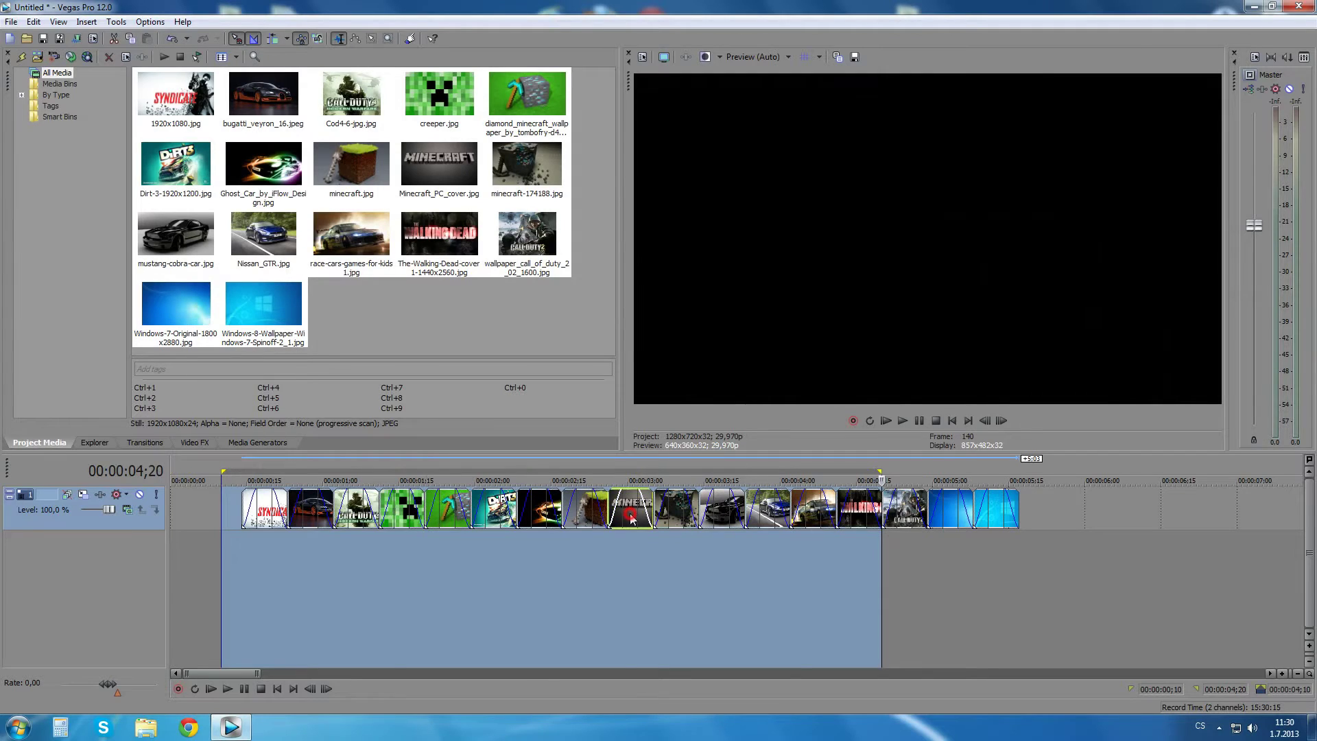
pyautogui.click(628, 511)
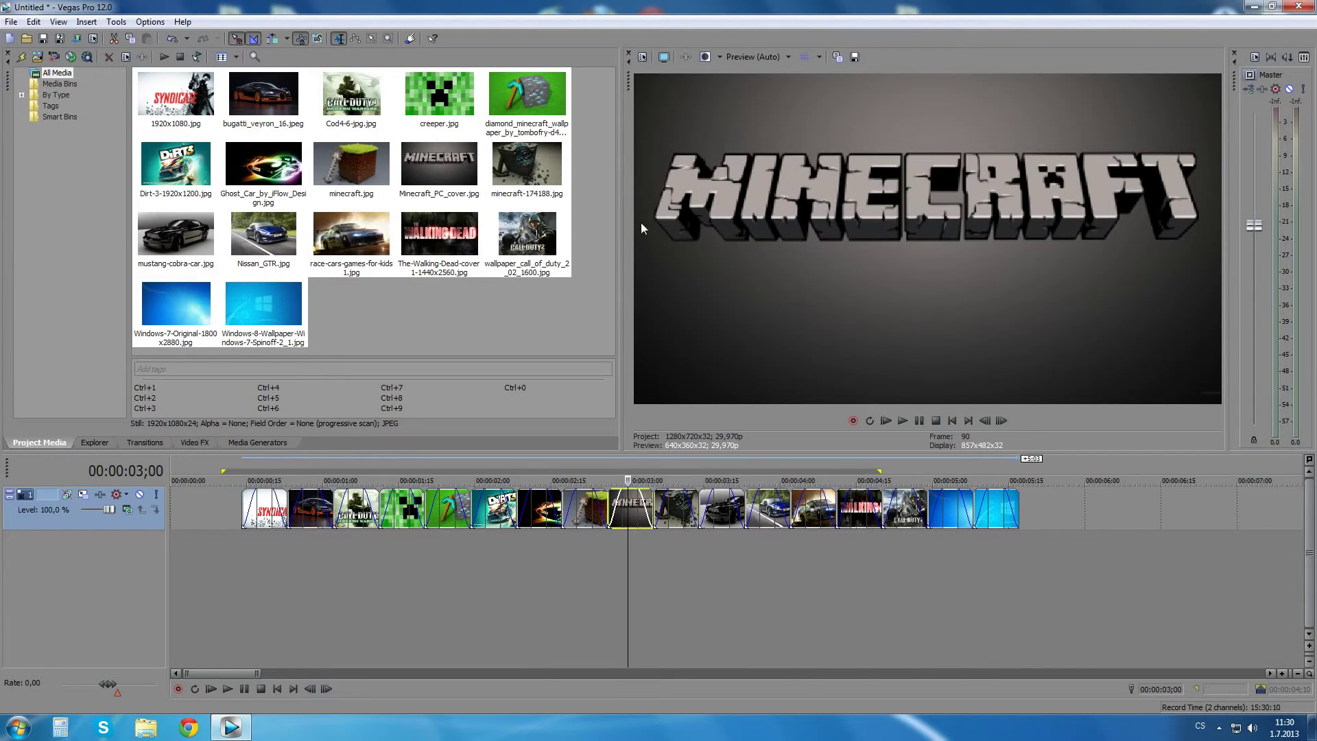
pyautogui.click(677, 517)
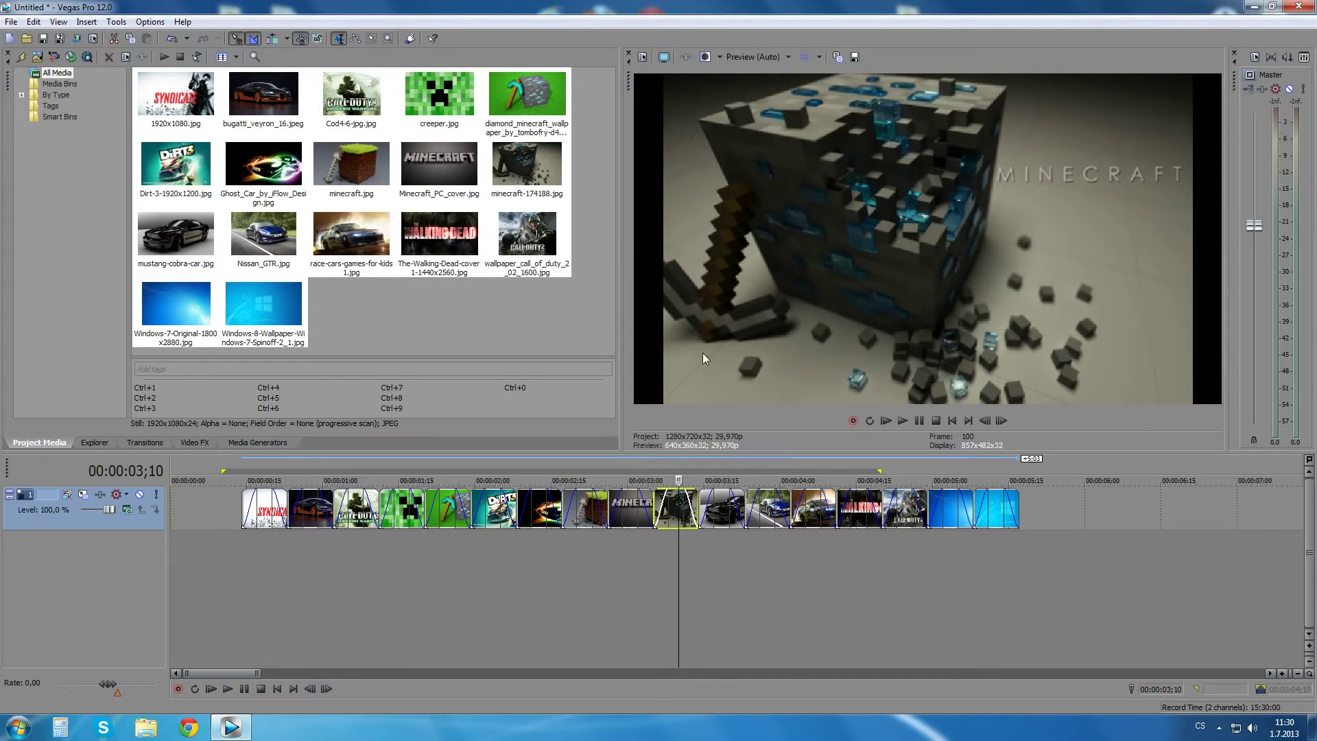
# Delete all images from the timeline.
pyautogui.moveTo(1070, 513); pyautogui.dragTo(237, 515)
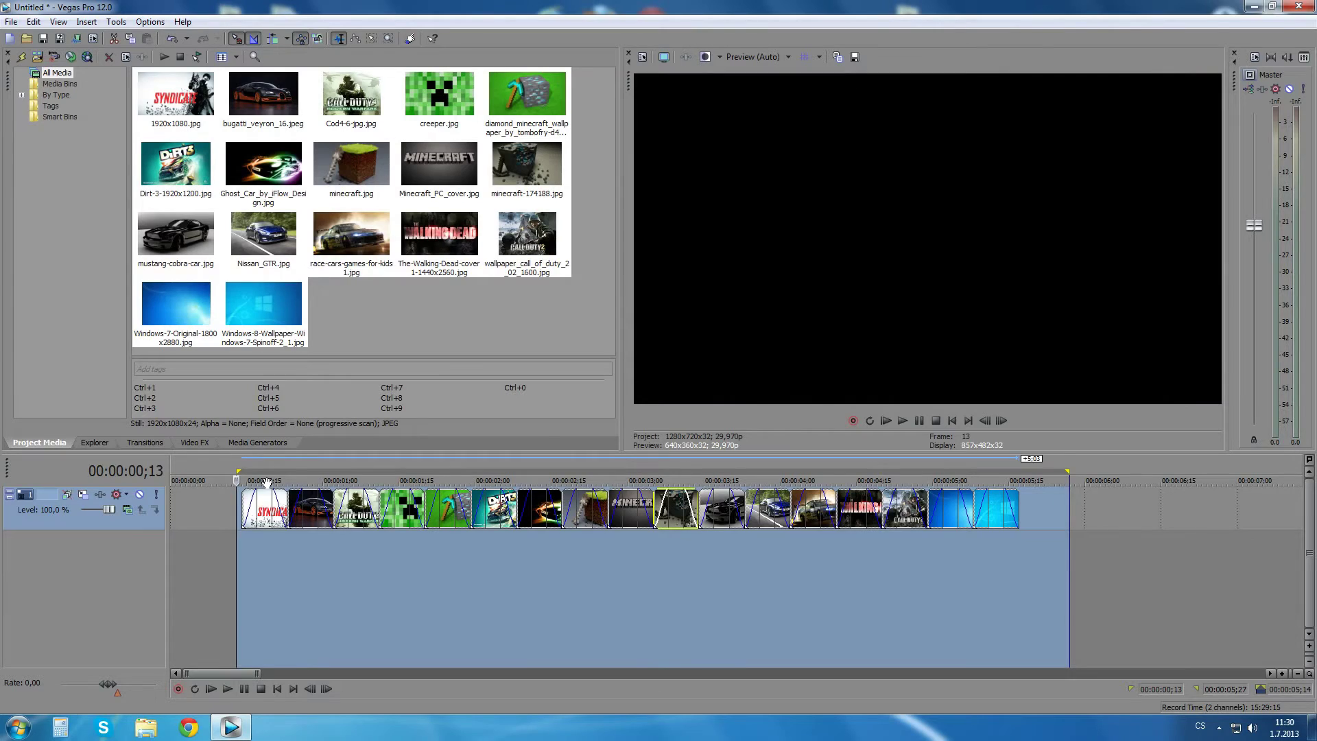
pyautogui.press('Delete')
pyautogui.click(511, 544)
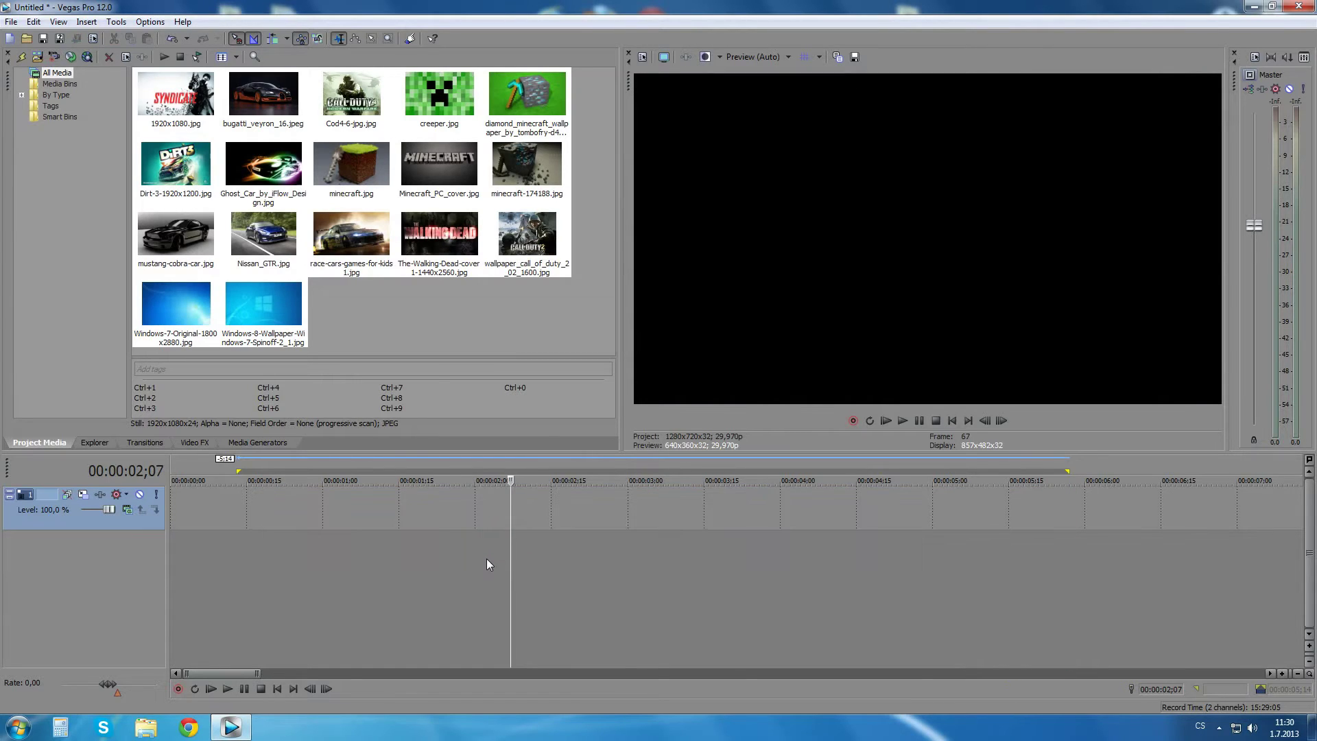
# Enable automatic cropping of still images added to the timeline in the editing preferences and apply it.
pyautogui.click(150, 22)
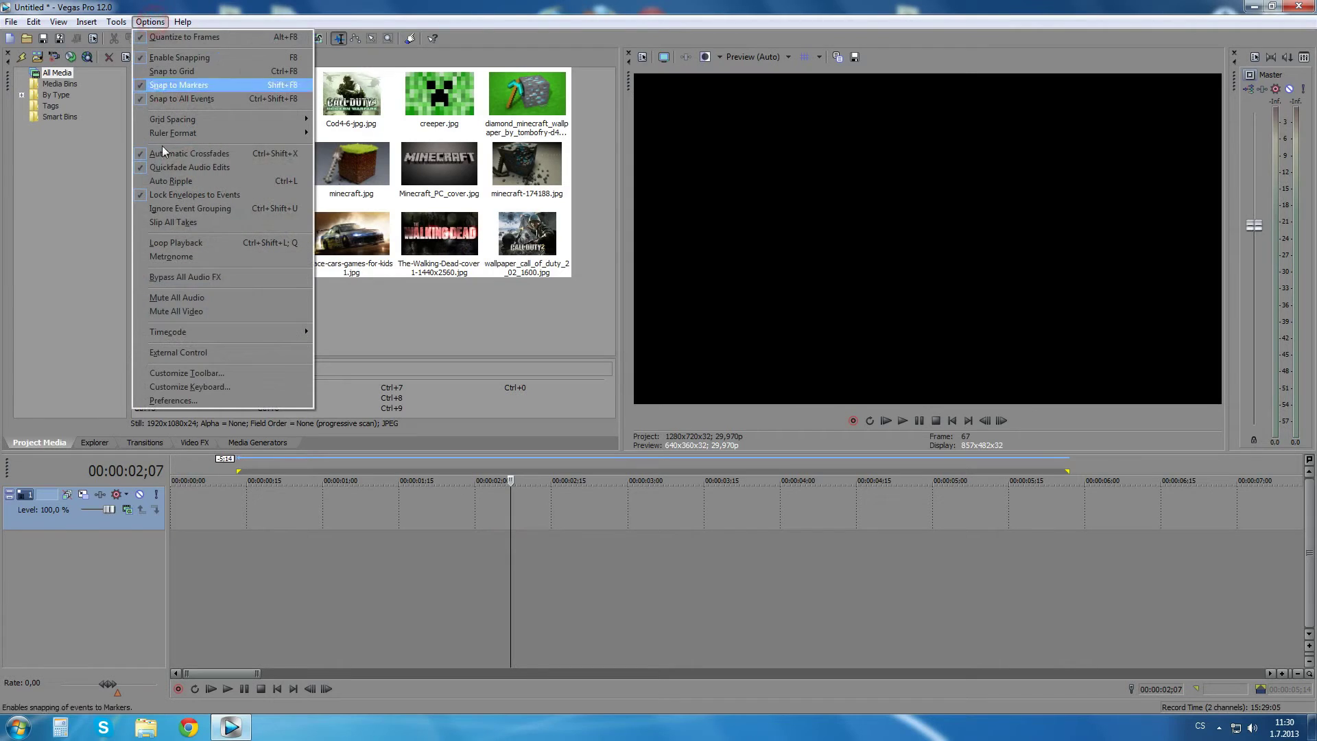
pyautogui.click(204, 399)
pyautogui.click(531, 117)
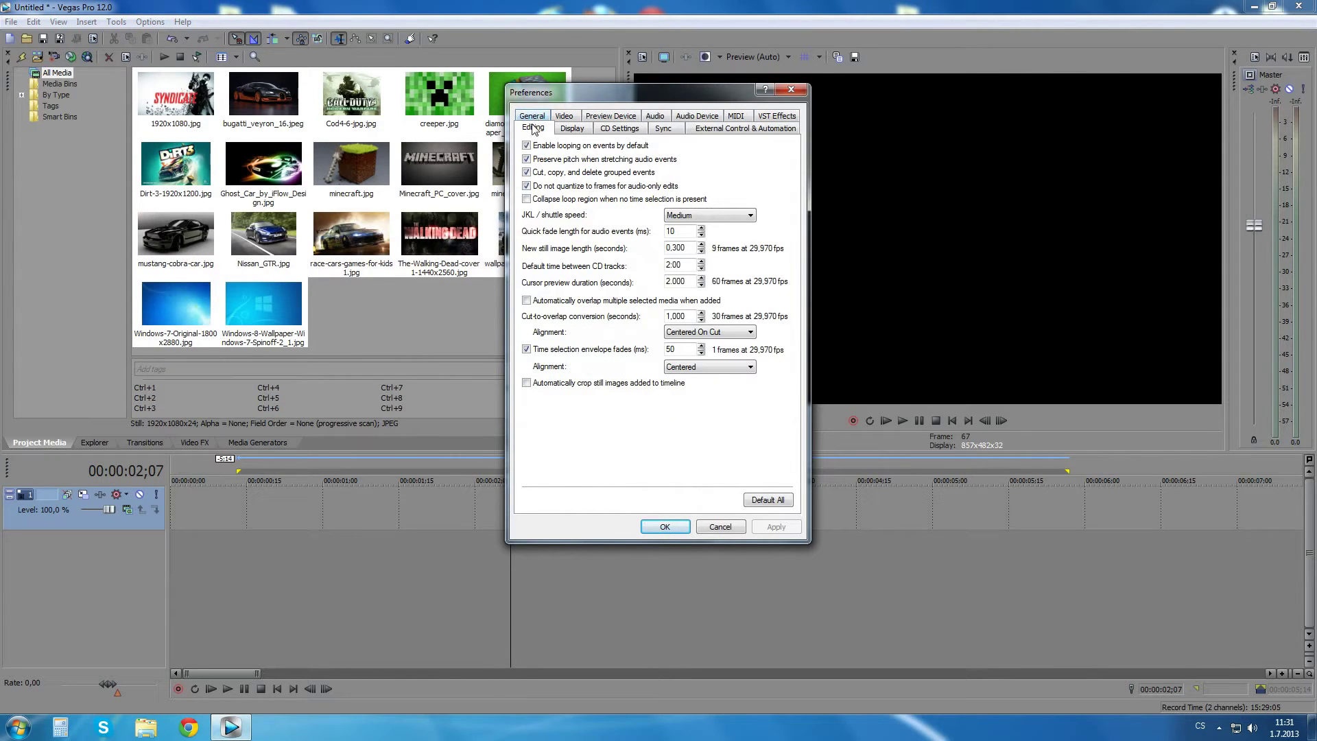
pyautogui.click(530, 385)
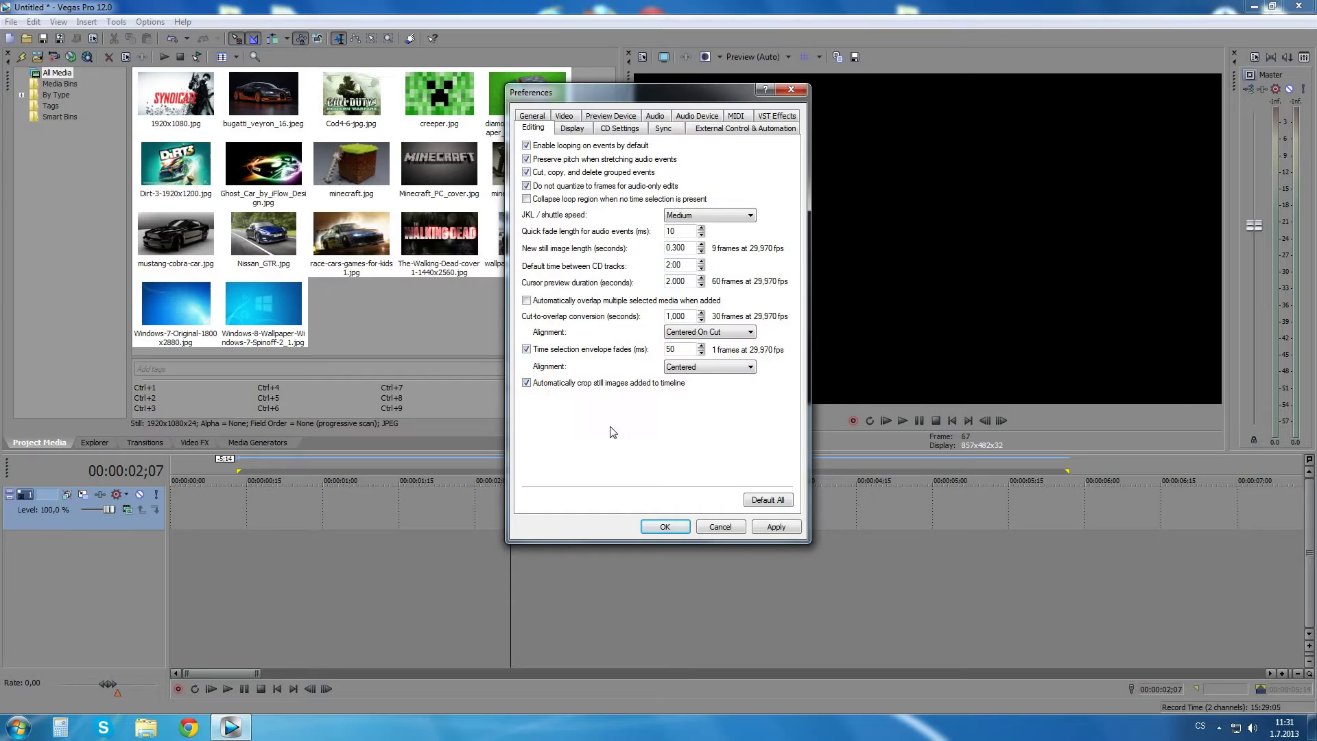
pyautogui.click(778, 532)
pyautogui.click(664, 527)
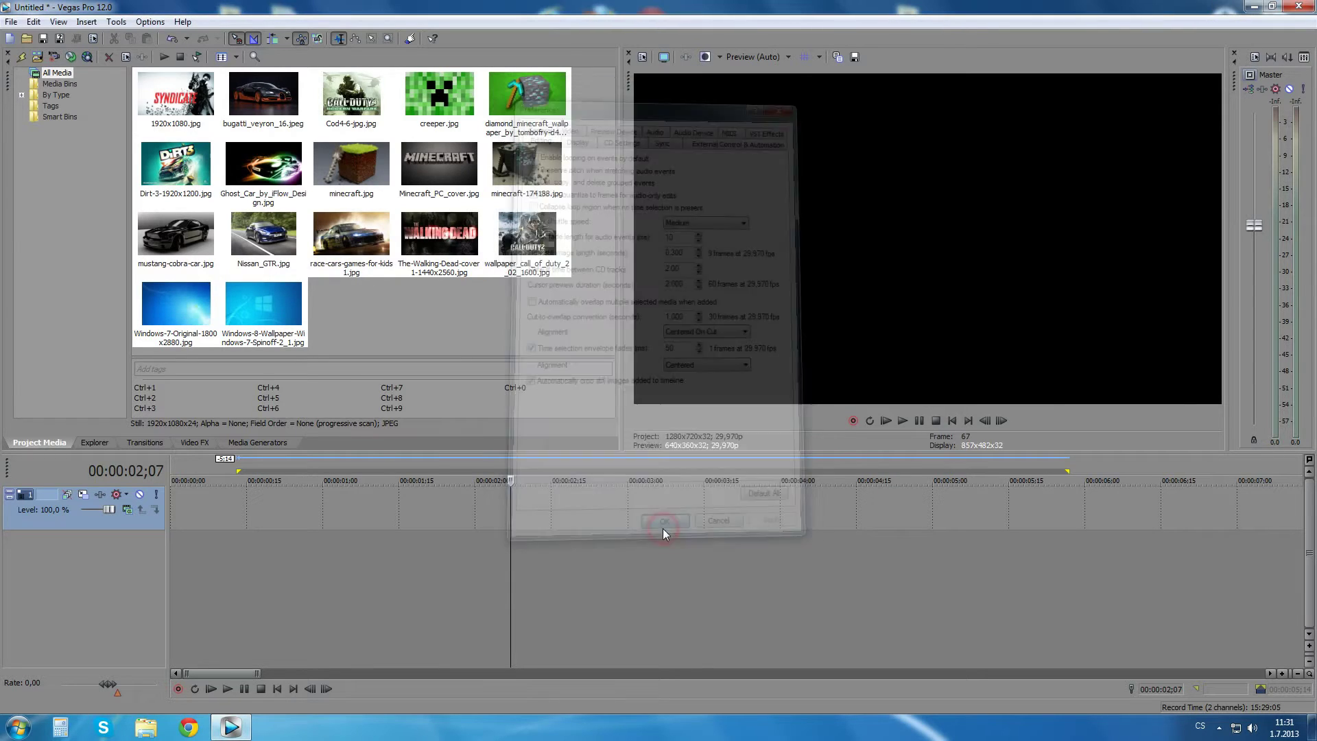
# Add all project media images to the empty track in sequence and check the cropped grass block image in the preview.
pyautogui.hotkey('ctrl', 'a')
pyautogui.moveTo(209, 109); pyautogui.dragTo(289, 496)
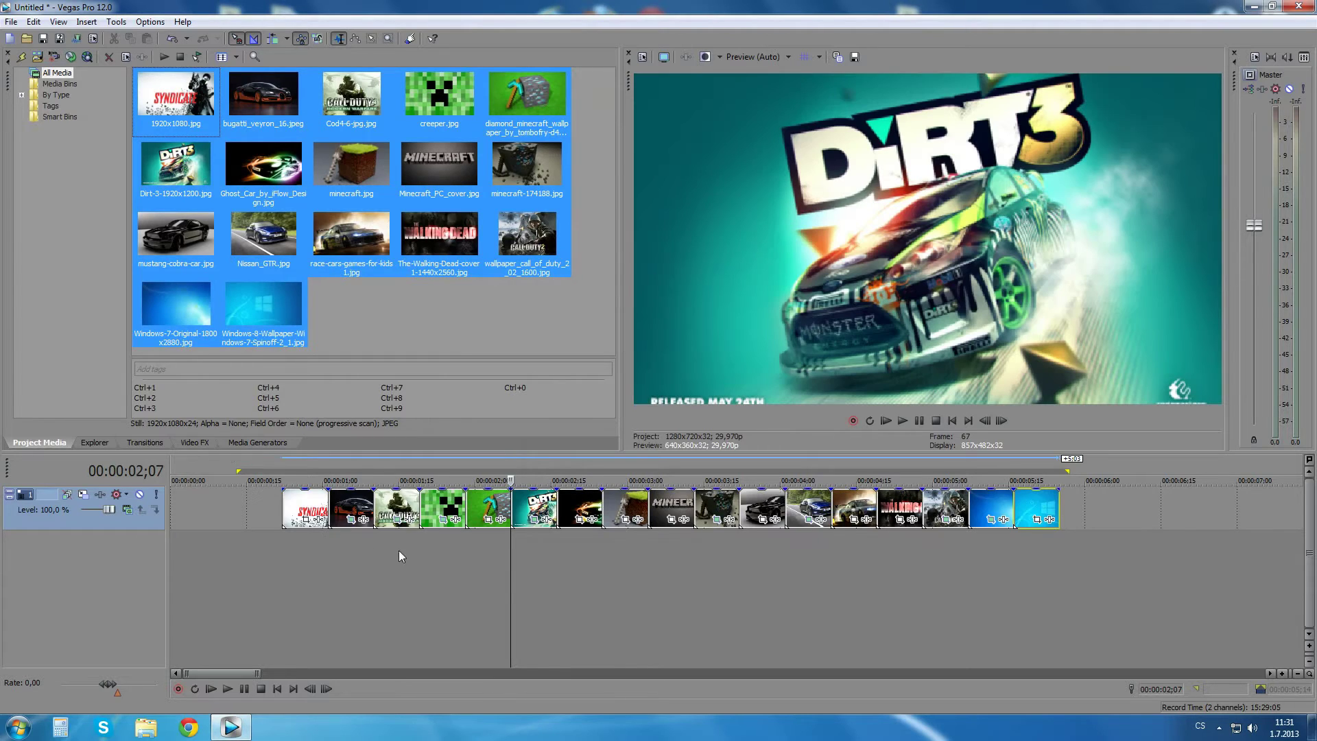
pyautogui.click(310, 510)
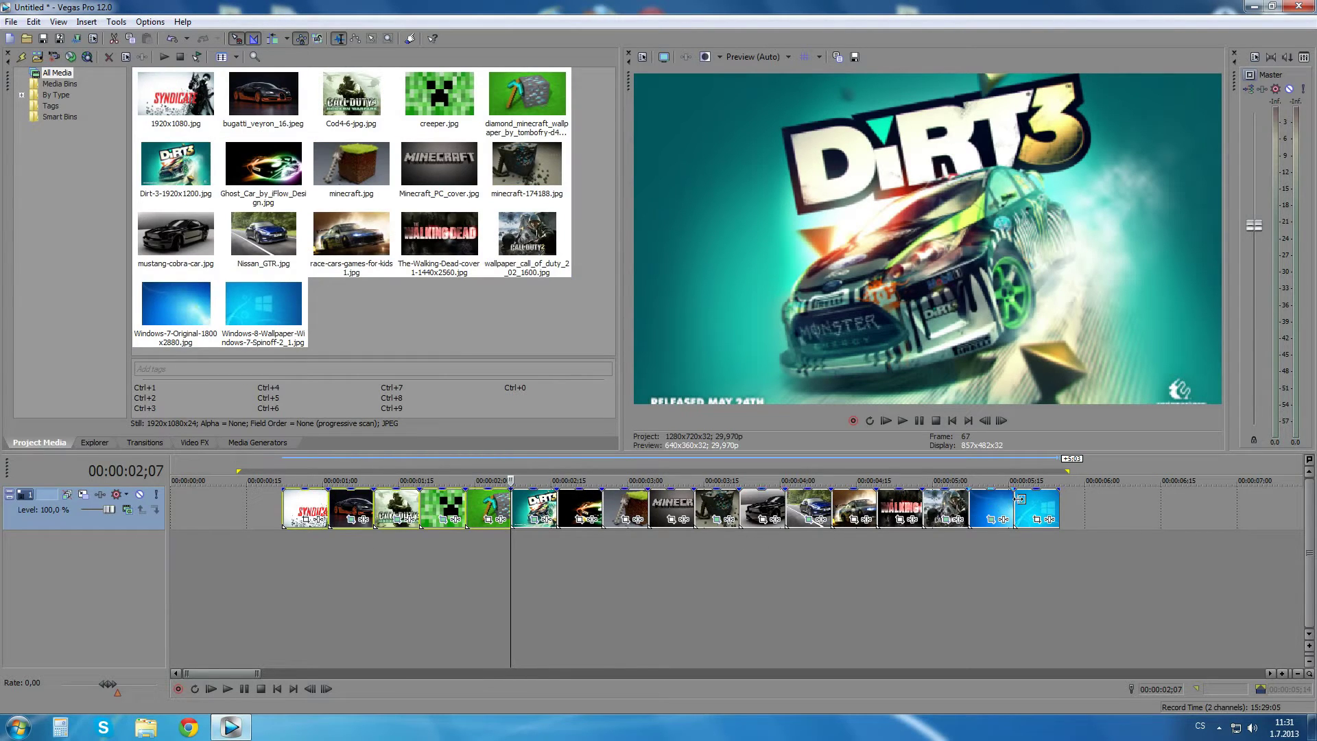
pyautogui.click(601, 603)
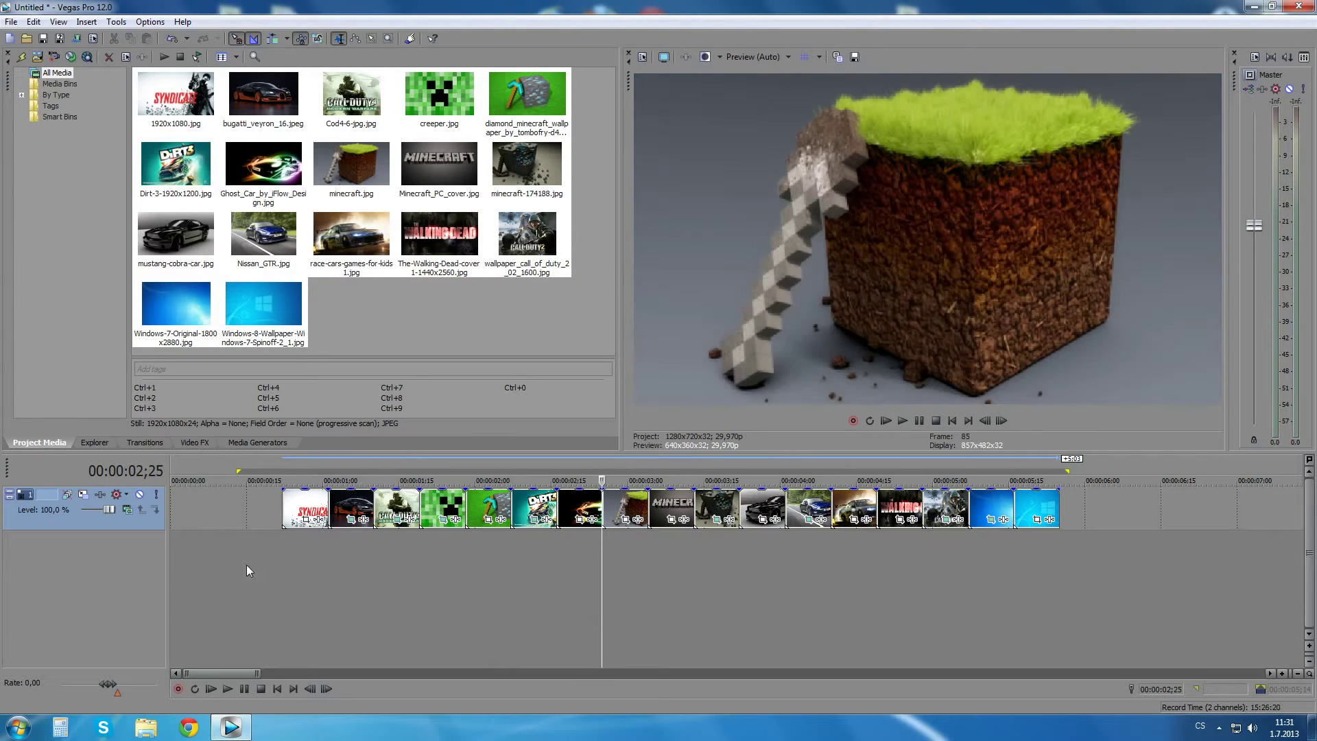
pyautogui.click(211, 535)
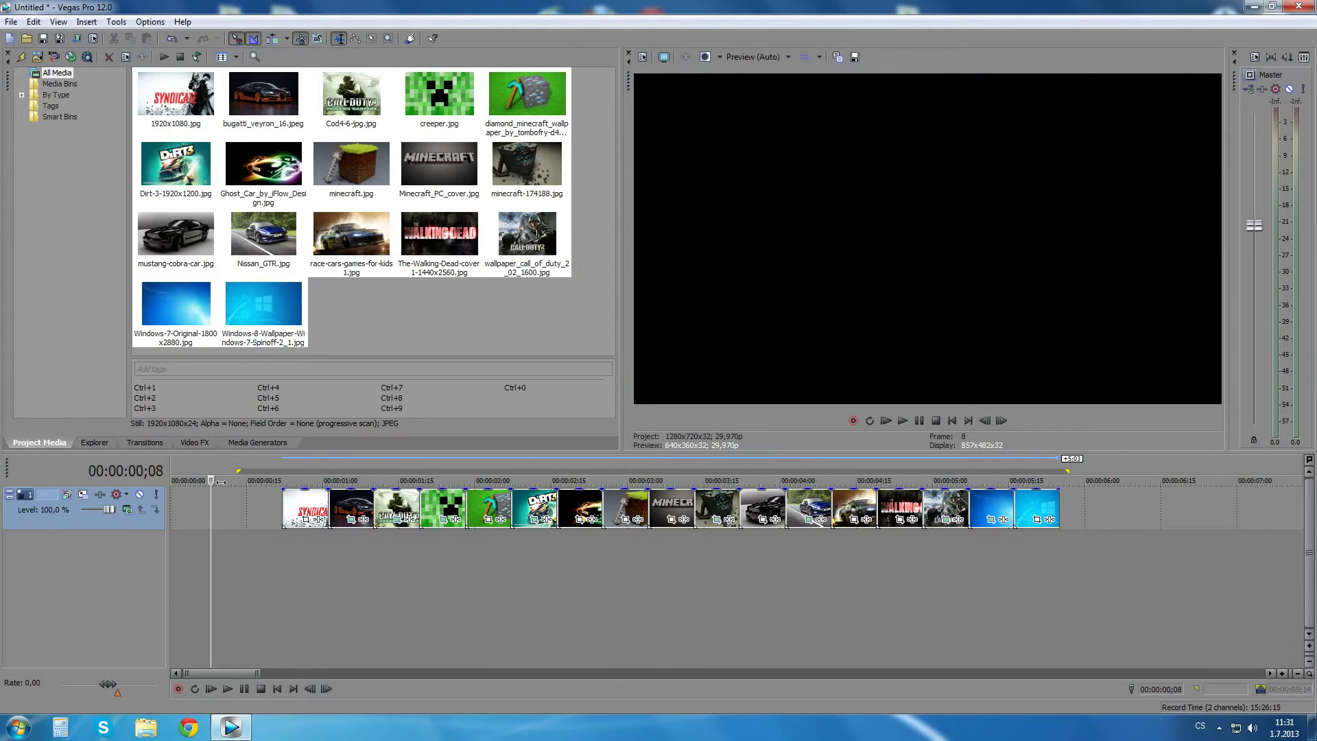
# Select all images on the timeline and give them fade-ins of about 3 frames and short fade-outs.
pyautogui.hotkey('ctrl', 'a')
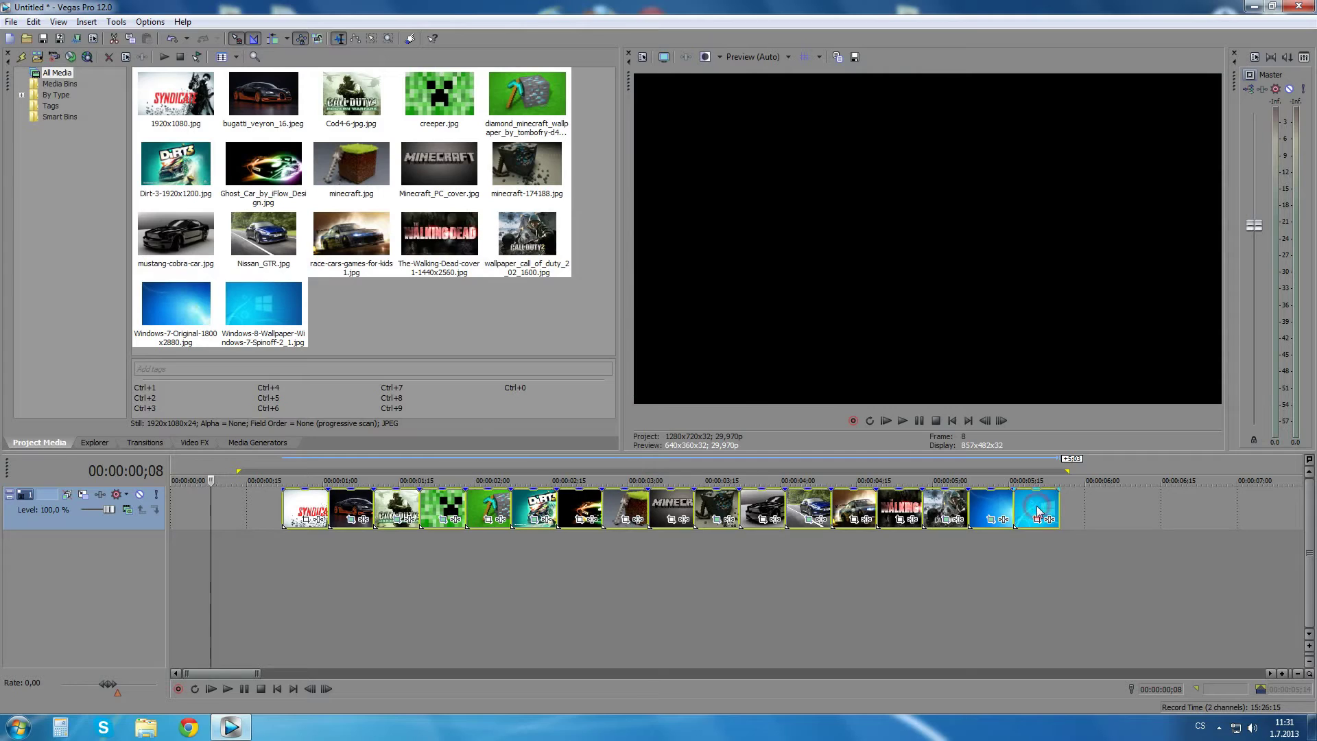
pyautogui.click(290, 536)
pyautogui.click(231, 577)
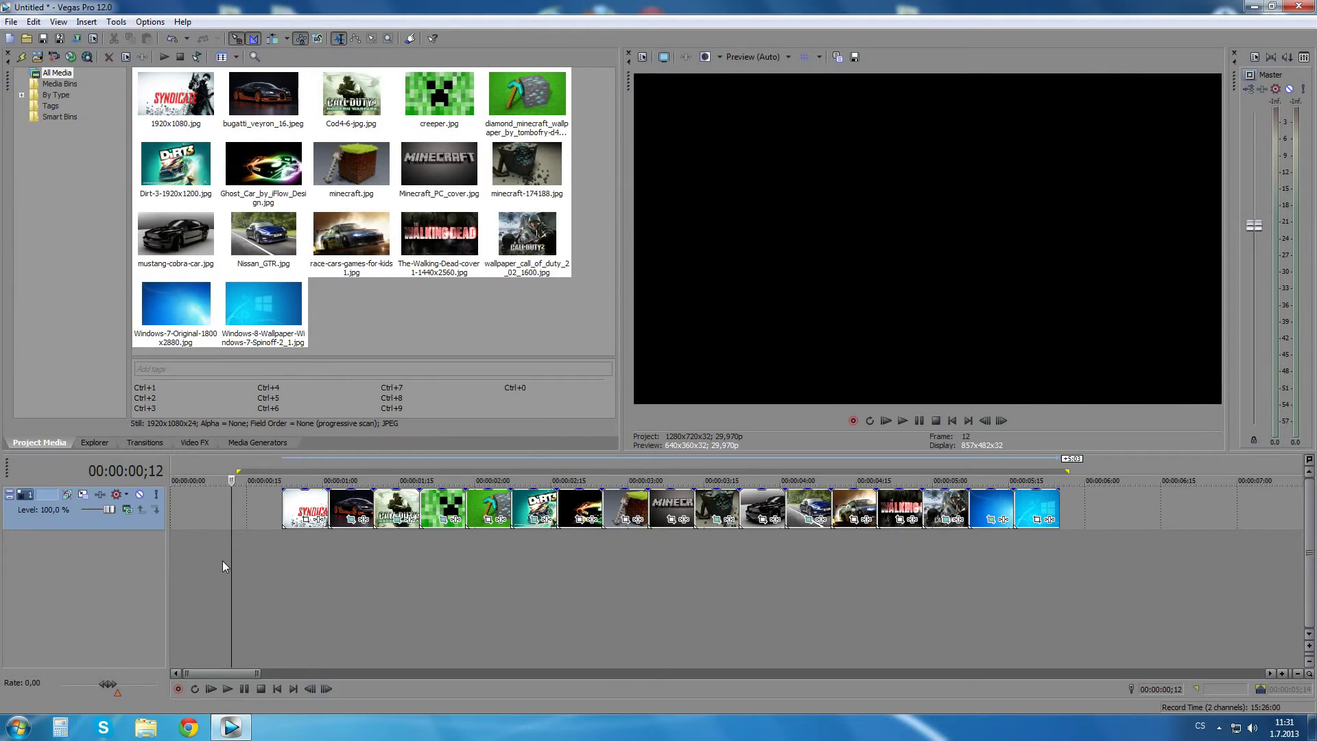
pyautogui.hotkey('ctrl', 'a')
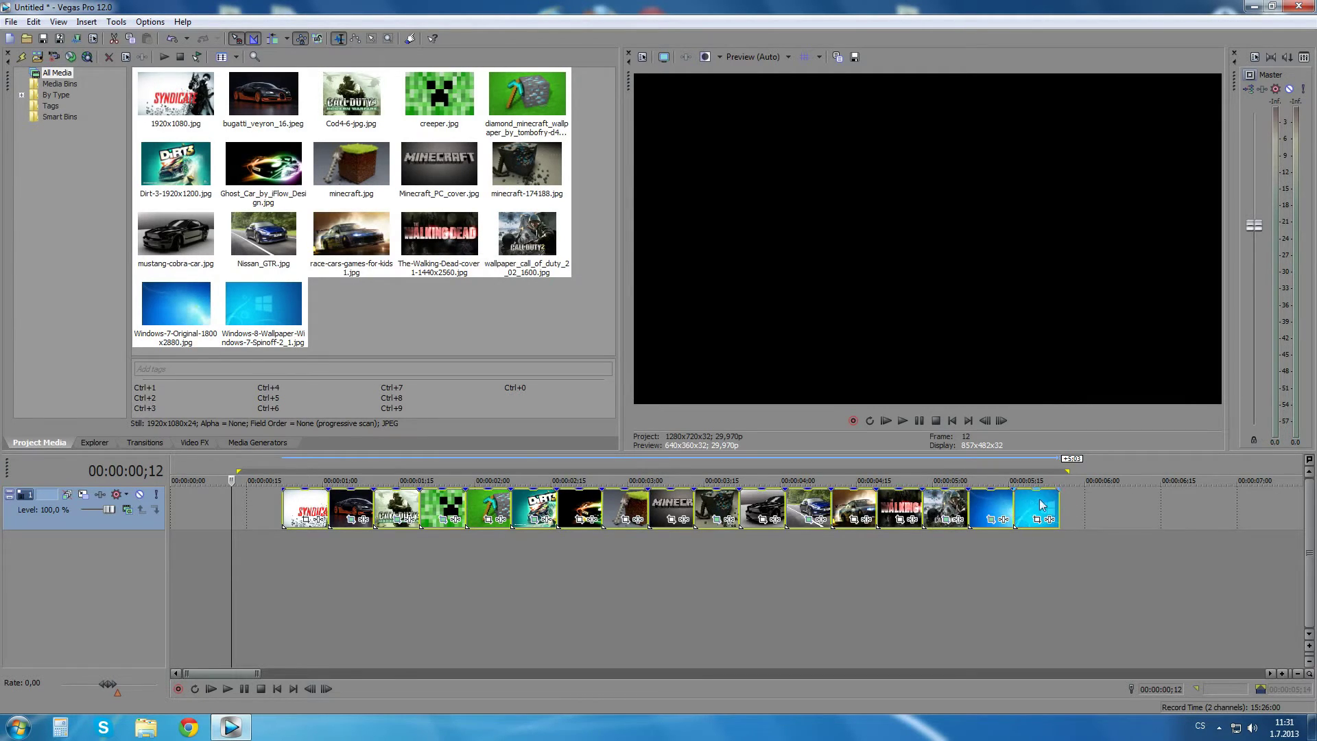
pyautogui.moveTo(1063, 493); pyautogui.dragTo(1015, 488)
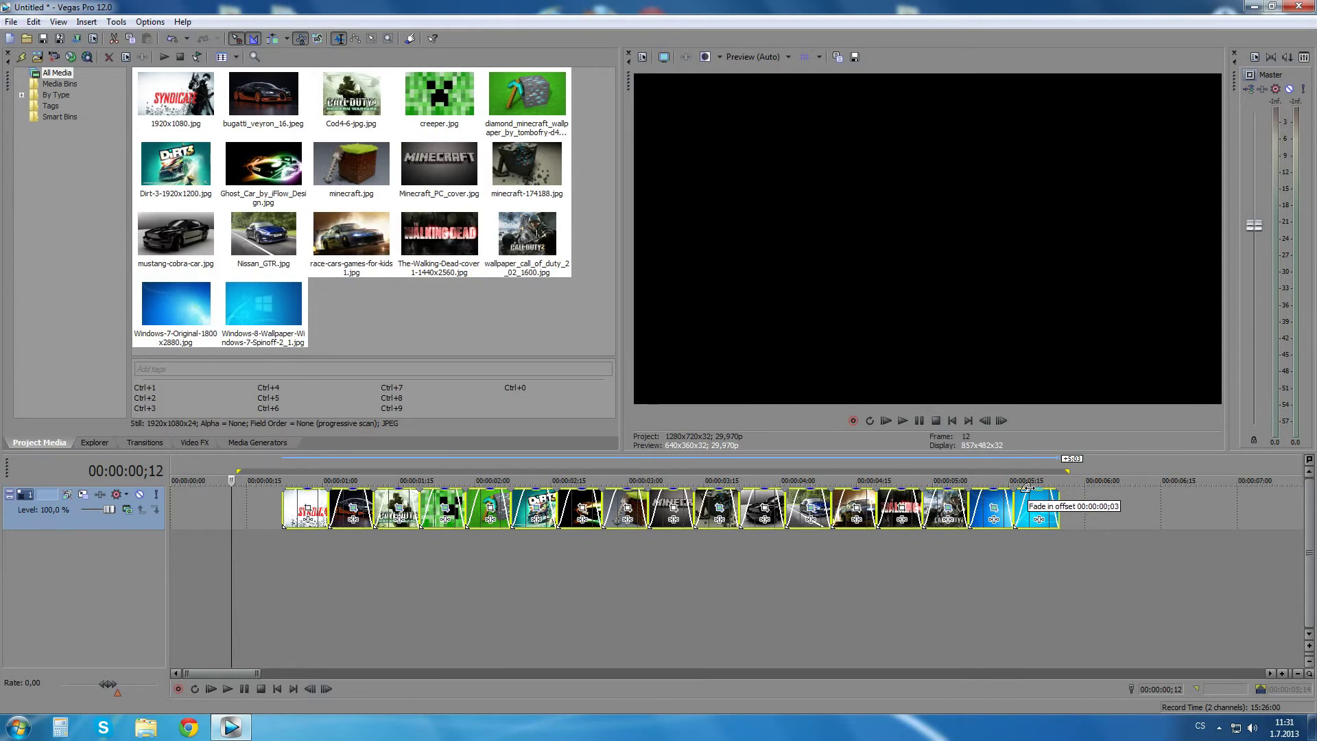
pyautogui.moveTo(1050, 493); pyautogui.dragTo(1049, 491)
pyautogui.scroll(2, 1026, 527)
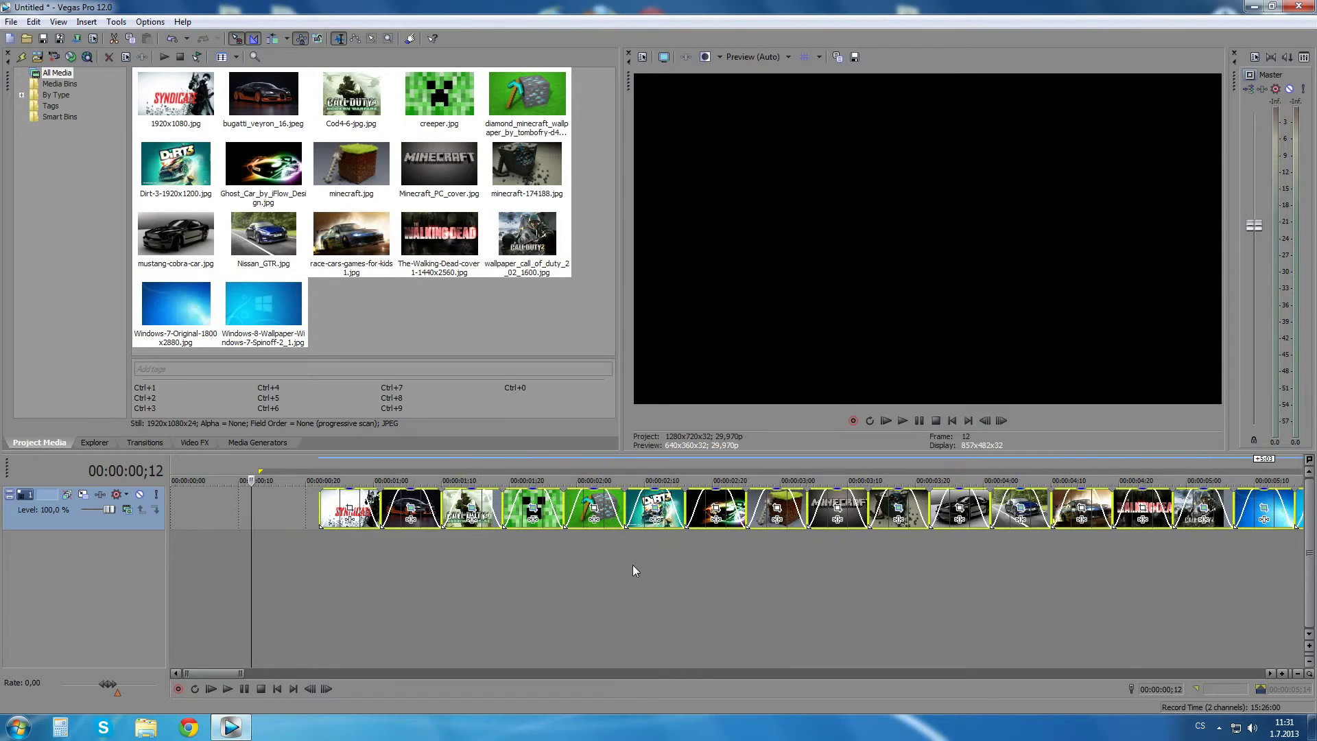
# Play the slideshow from near its start and check the cropped Minecraft block and Call of Duty 2 images in the preview.
pyautogui.click(609, 588)
pyautogui.press('space')
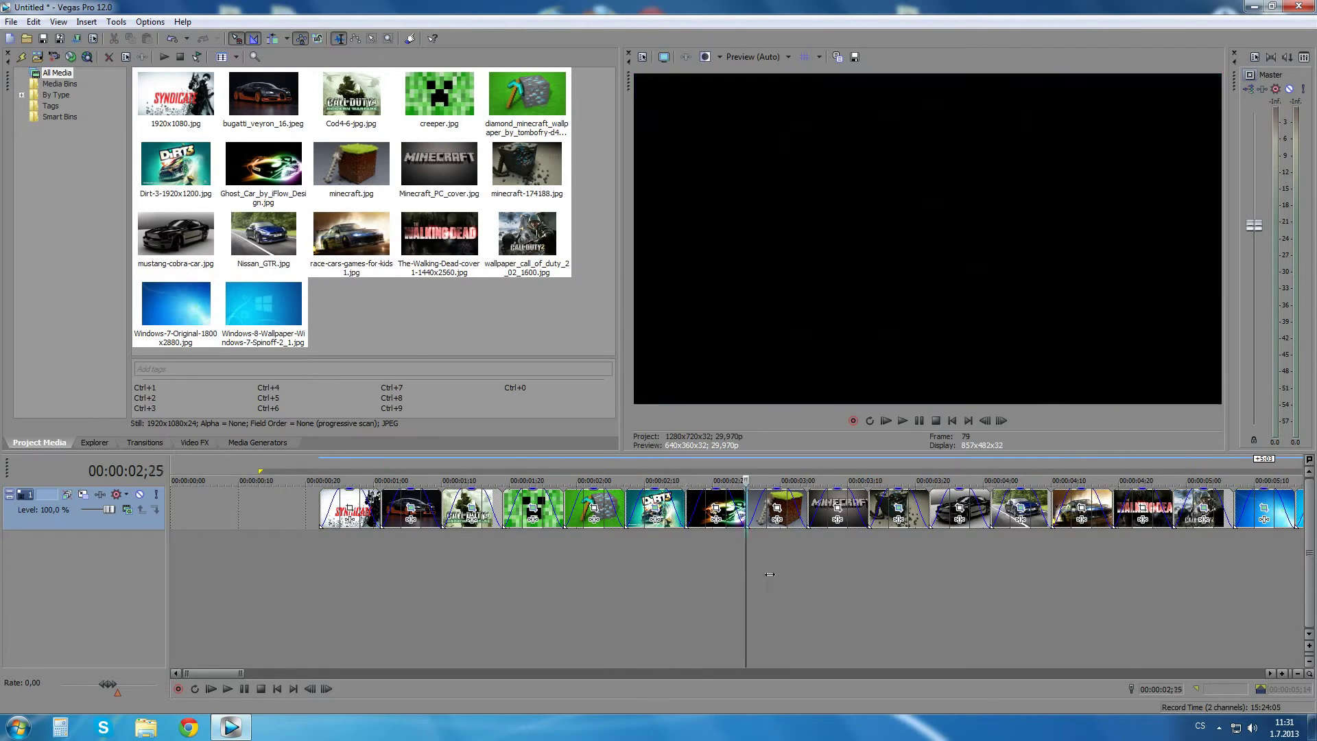
pyautogui.click(898, 569)
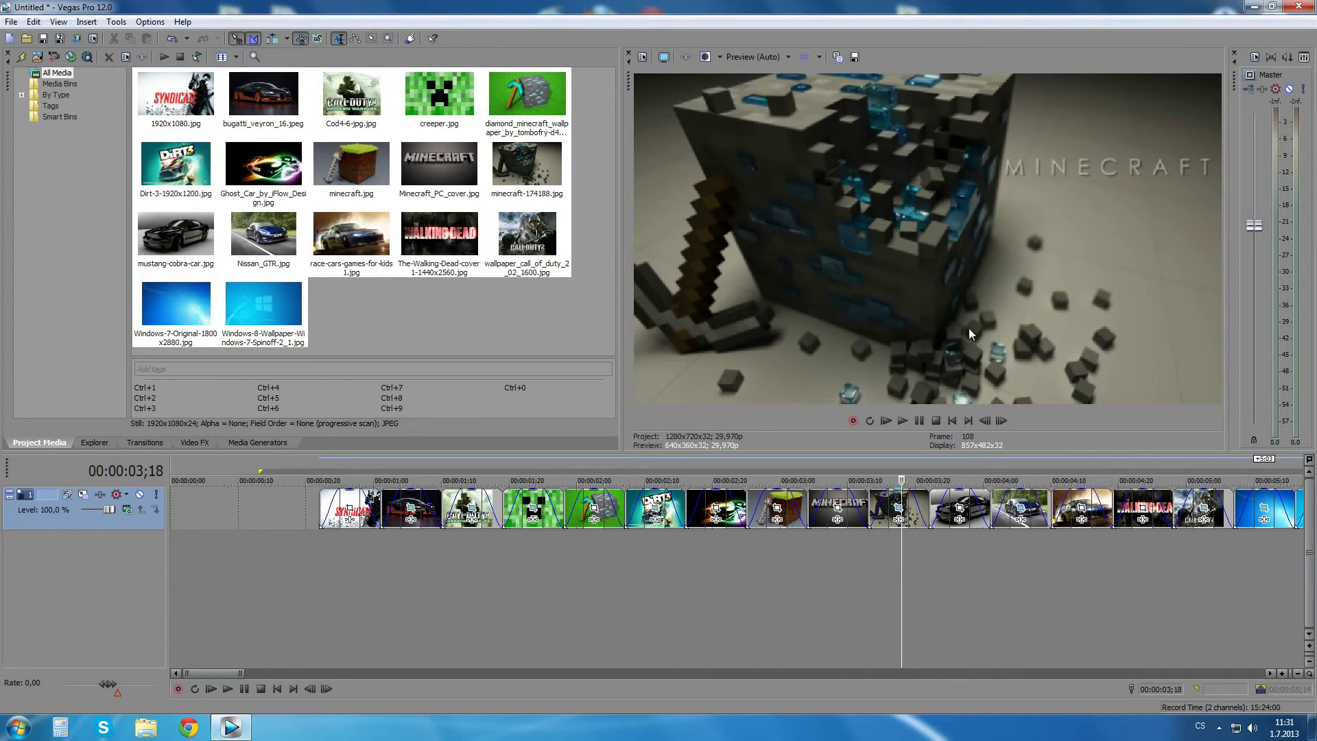
pyautogui.moveTo(901, 564); pyautogui.dragTo(1213, 547)
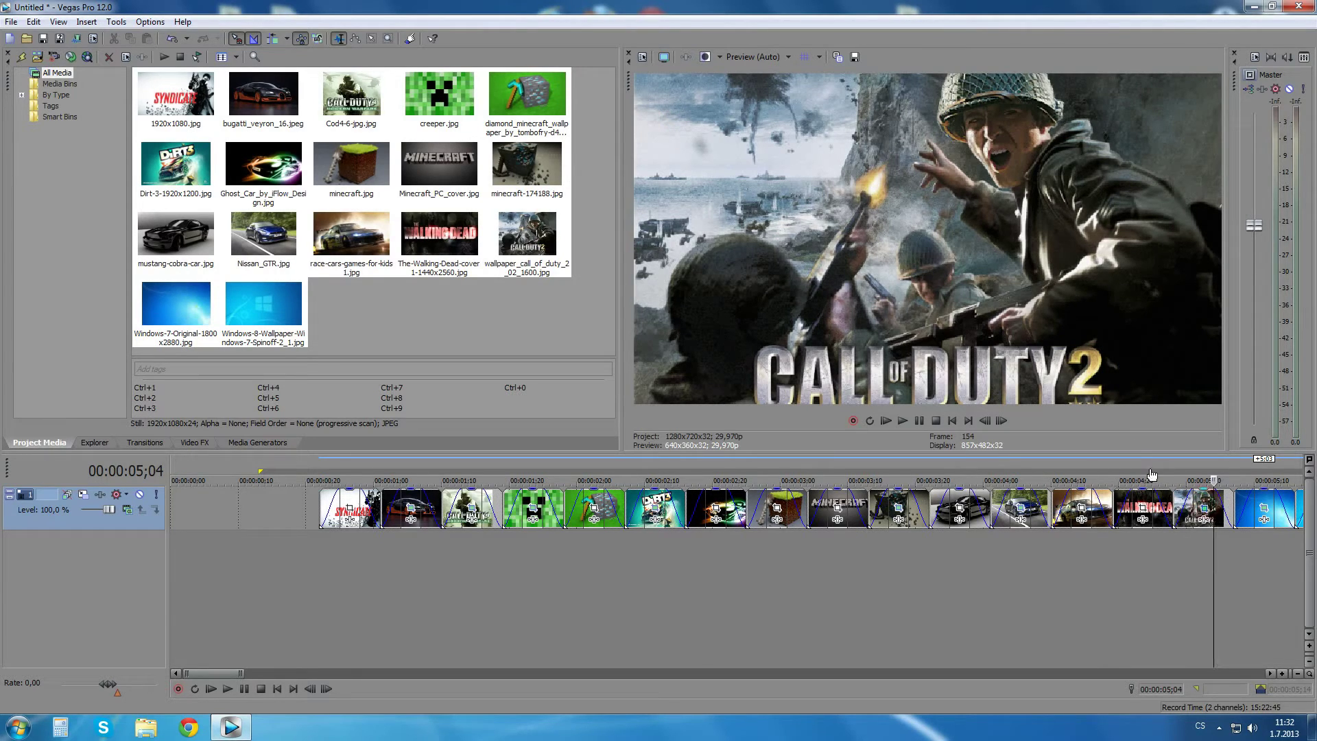
# Shift the Call of Duty 2 image's pan/crop frame to X centre 798.8 and Y centre 630.4, keeping its size.
pyautogui.click(1204, 507)
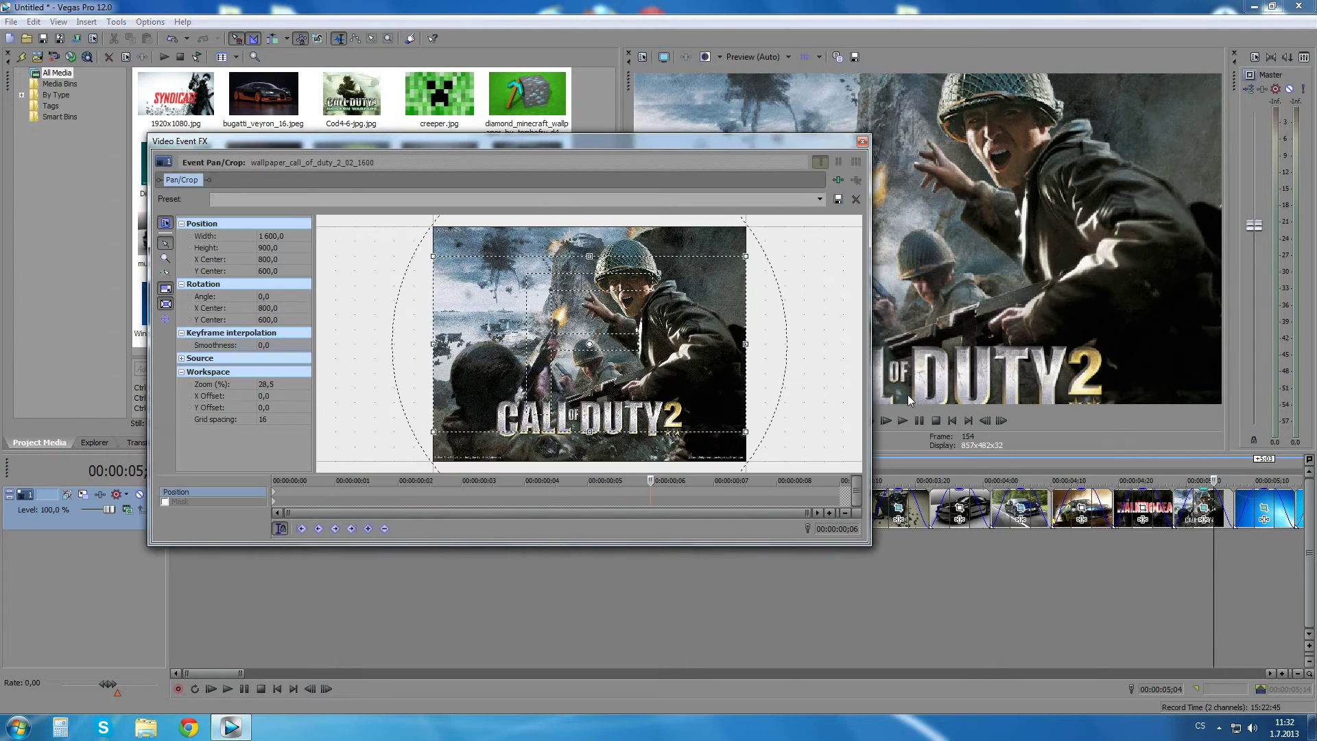
pyautogui.moveTo(644, 347); pyautogui.dragTo(642, 360)
pyautogui.scroll(2, 706, 278)
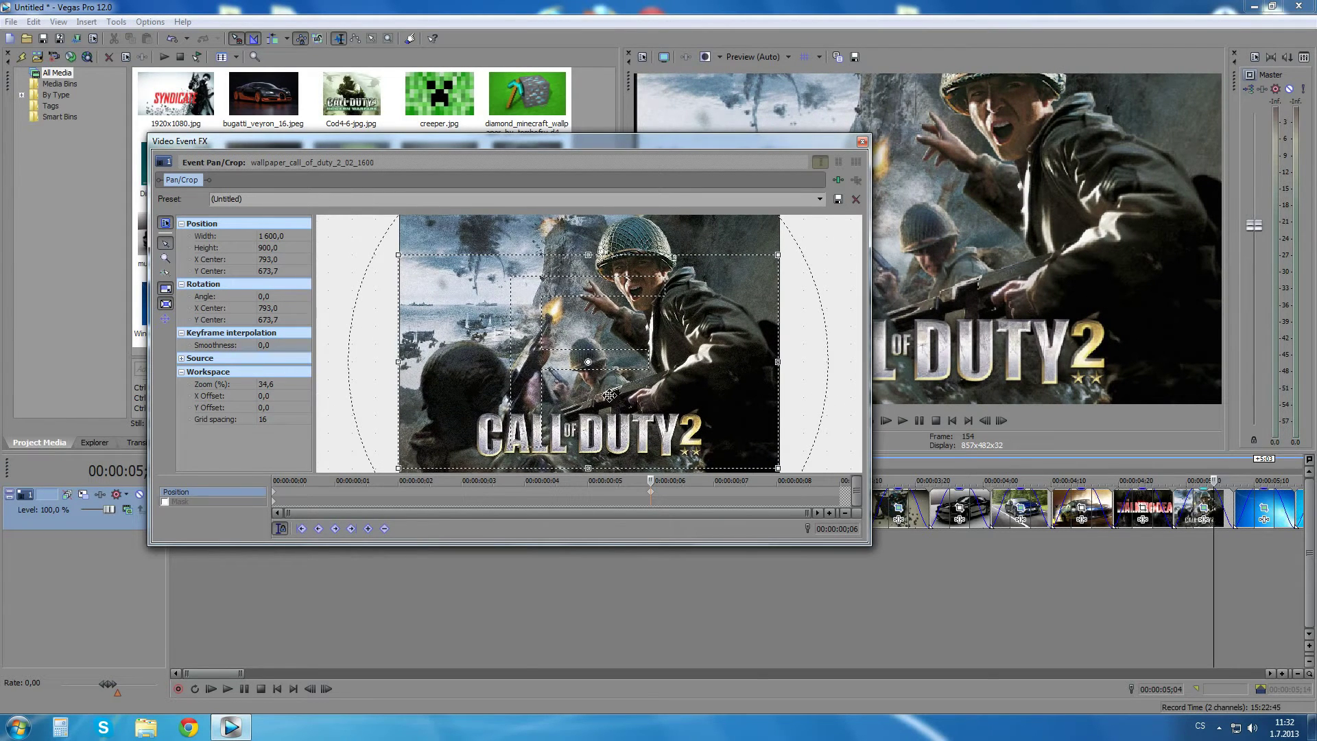
pyautogui.moveTo(617, 384); pyautogui.dragTo(620, 386)
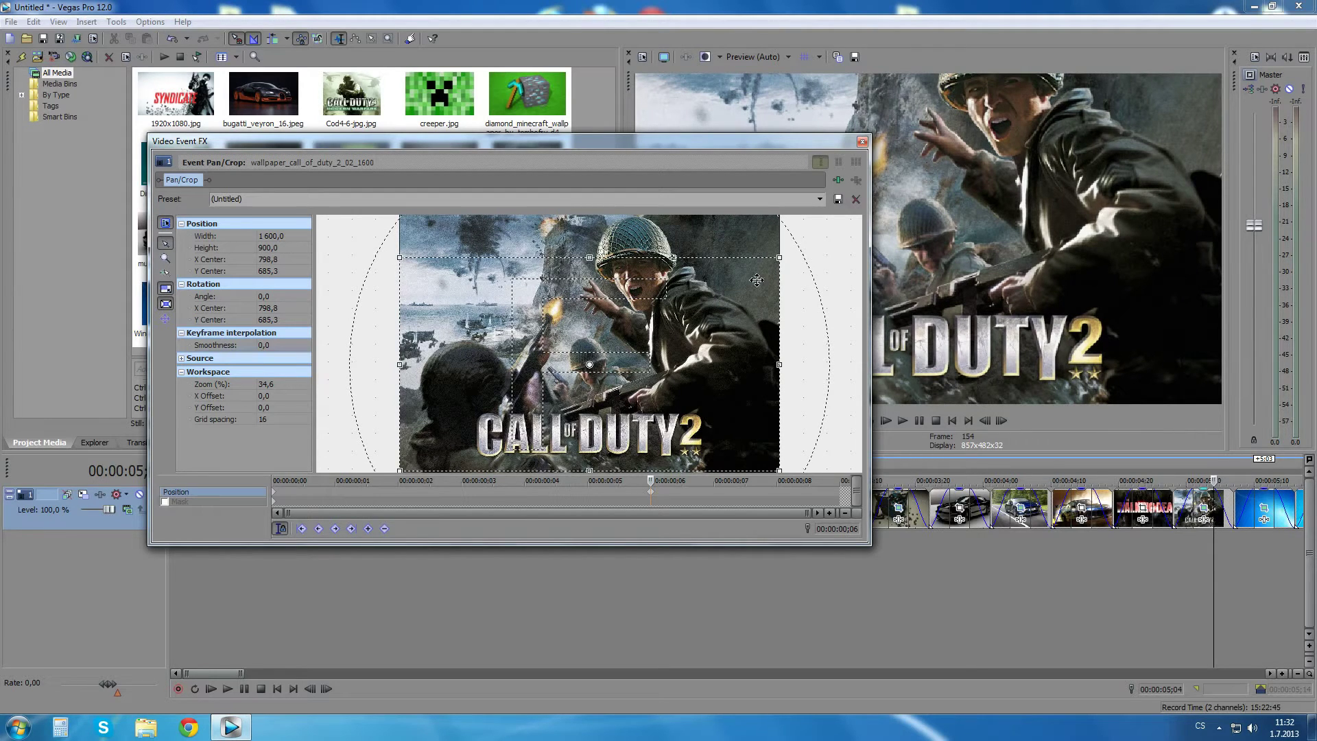
pyautogui.moveTo(693, 363); pyautogui.dragTo(691, 350)
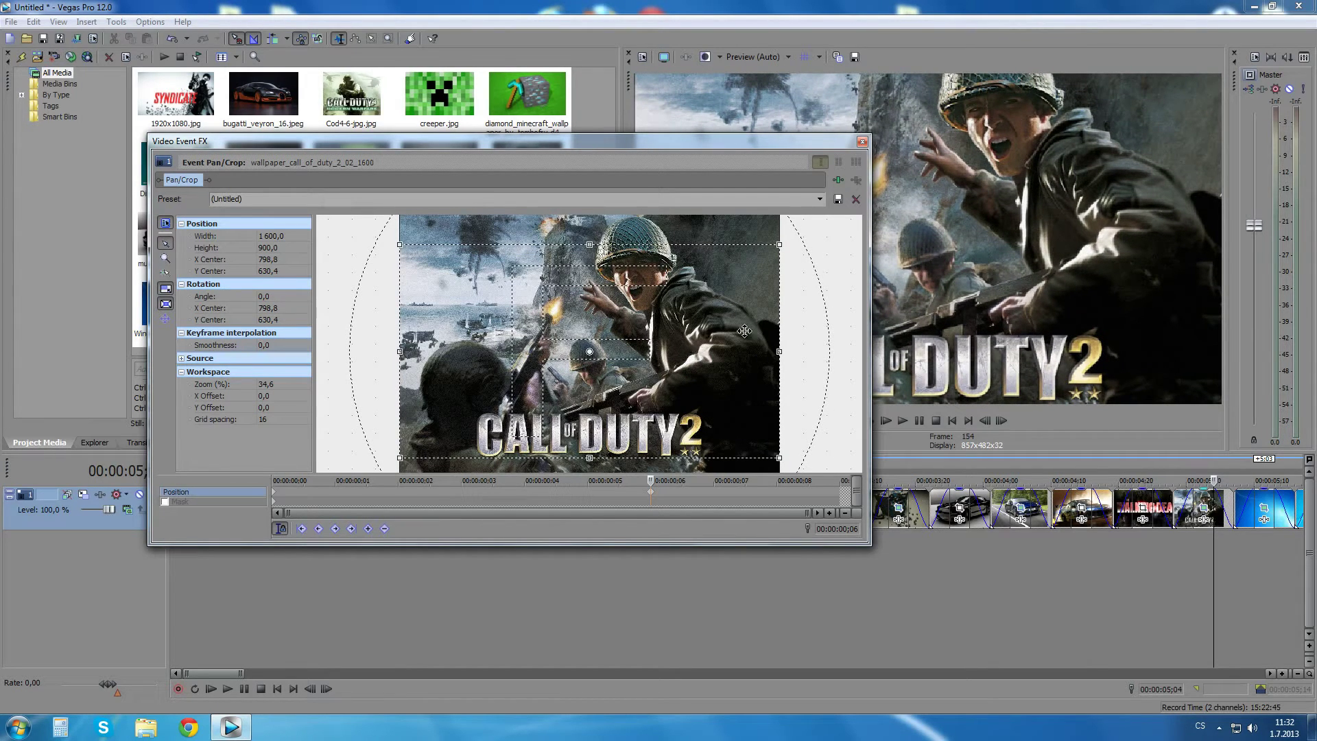
pyautogui.click(862, 141)
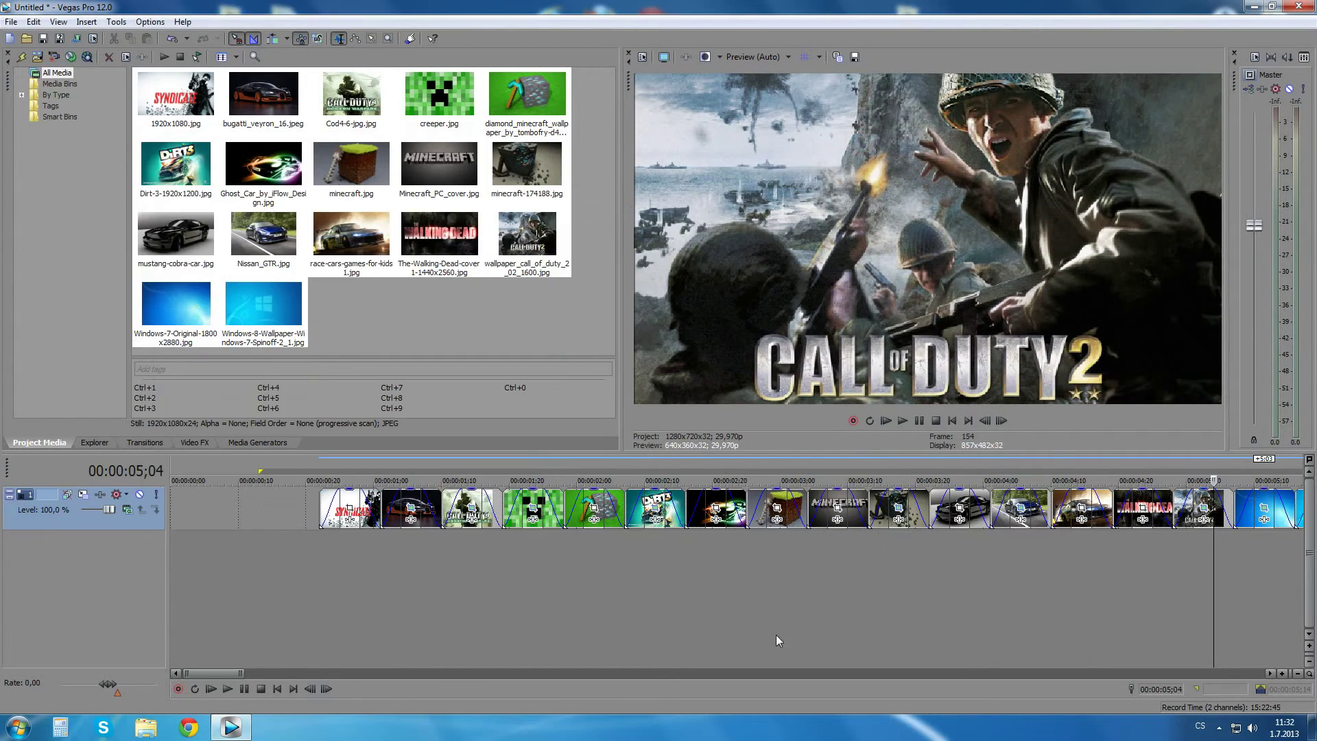
# Trim the start of the loop region to the beginning of the first image on the timeline.
pyautogui.scroll(-5, 493, 635)
pyautogui.scroll(3, 504, 624)
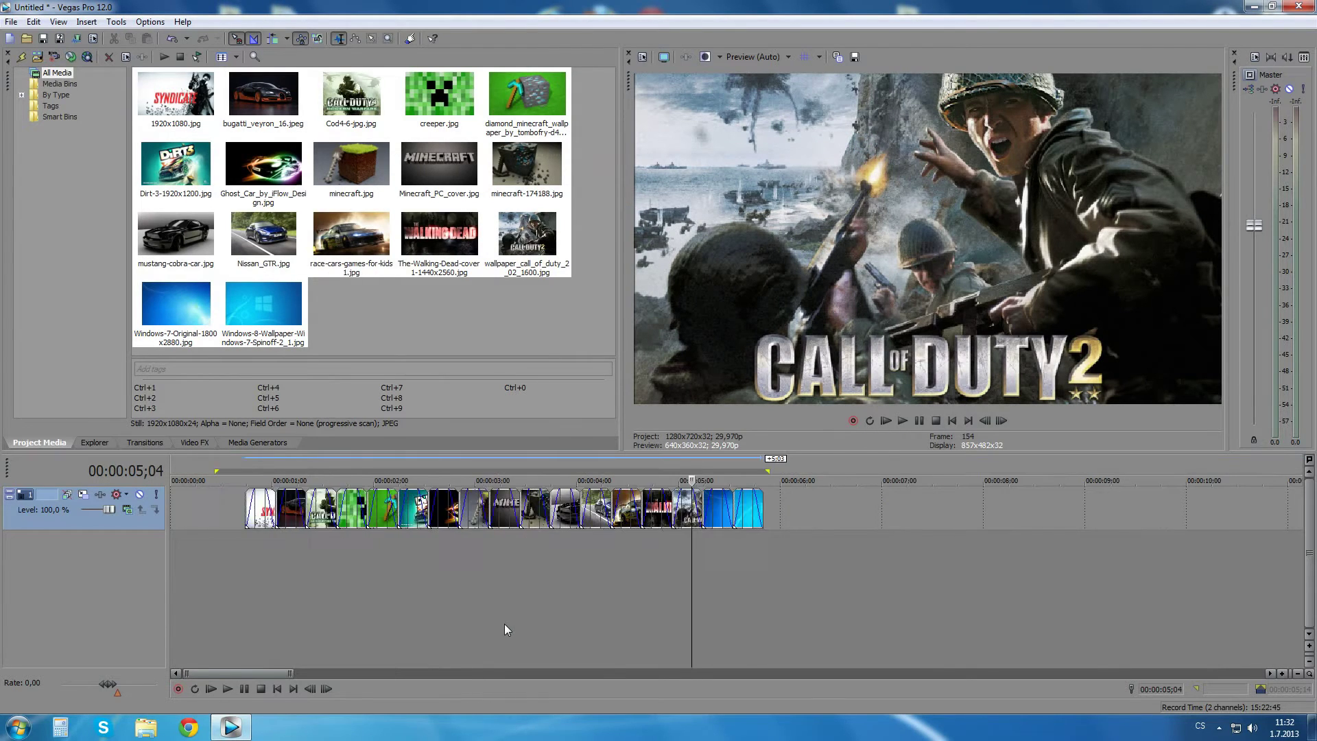
pyautogui.moveTo(225, 668); pyautogui.dragTo(211, 670)
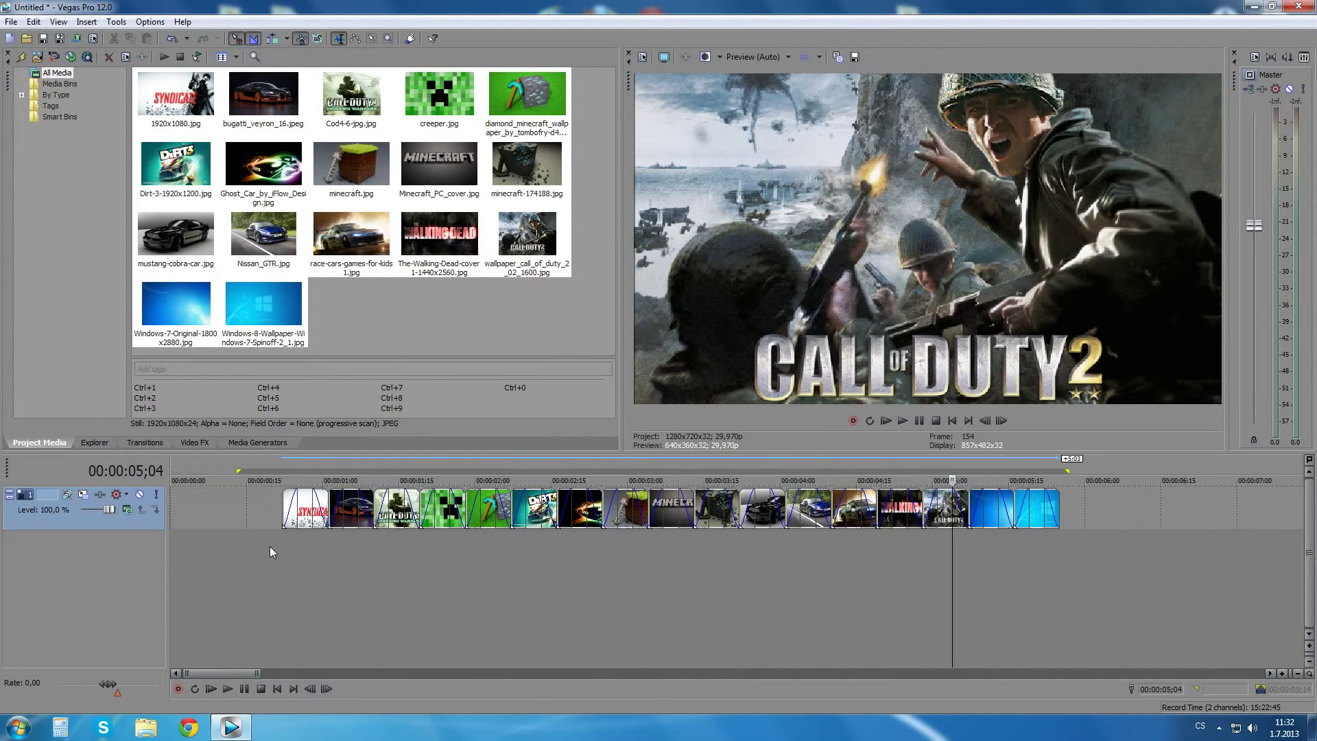
pyautogui.moveTo(249, 472); pyautogui.dragTo(279, 472)
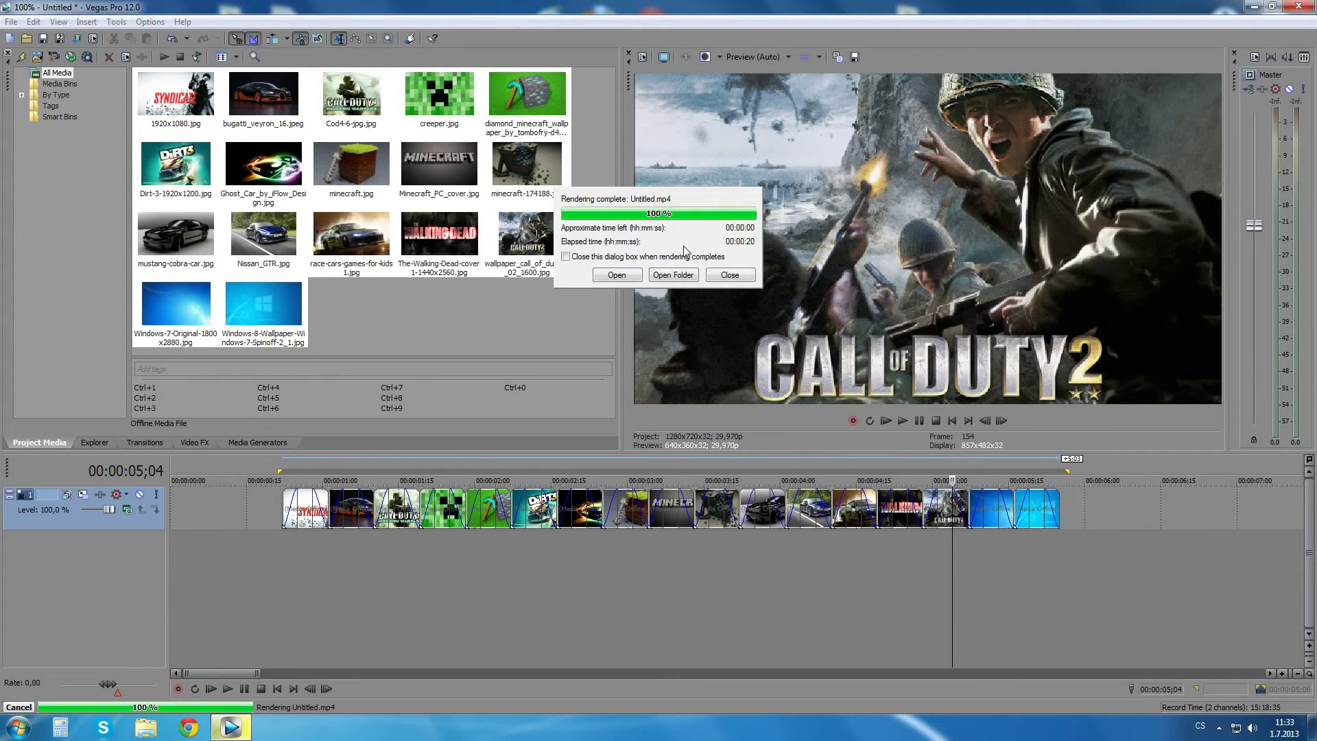
# Open the rendered Untitled.mp4 in KMPlayer, watch it in an enlarged window, and return to Vegas Pro.
pyautogui.click(630, 274)
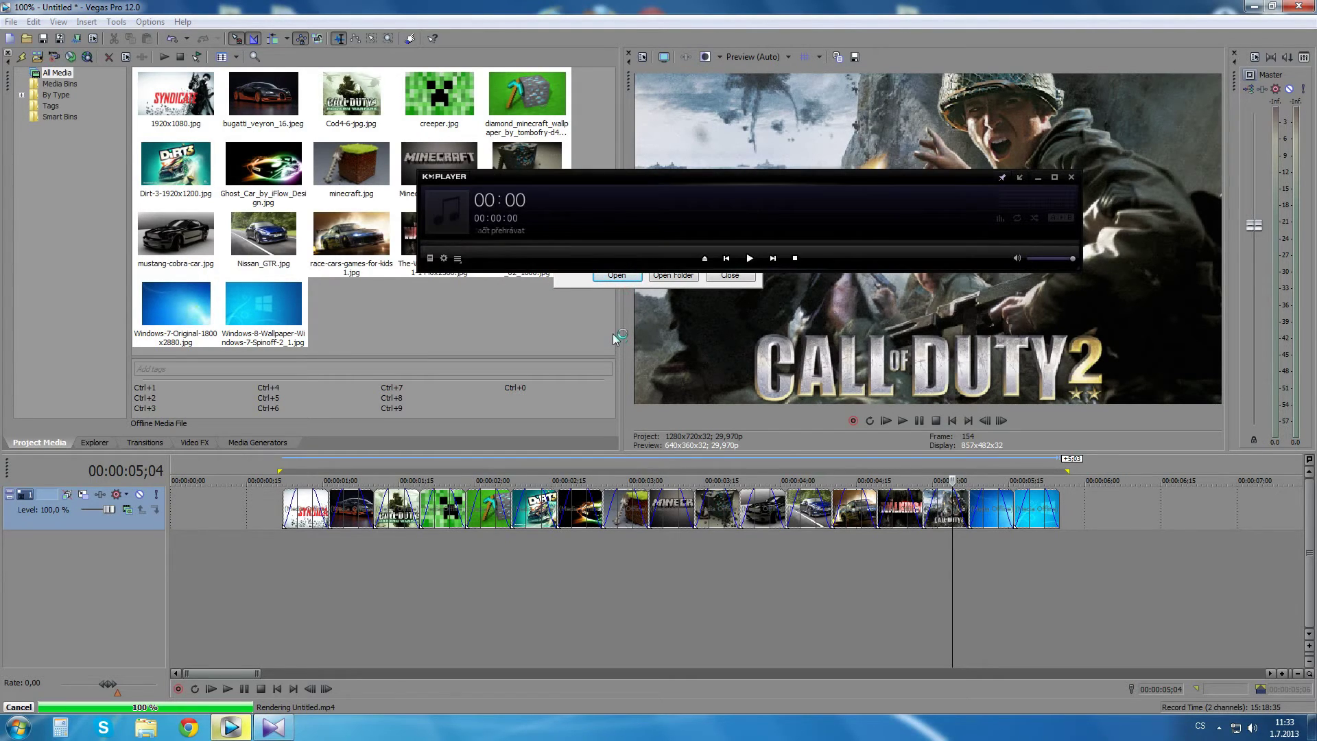
pyautogui.click(750, 259)
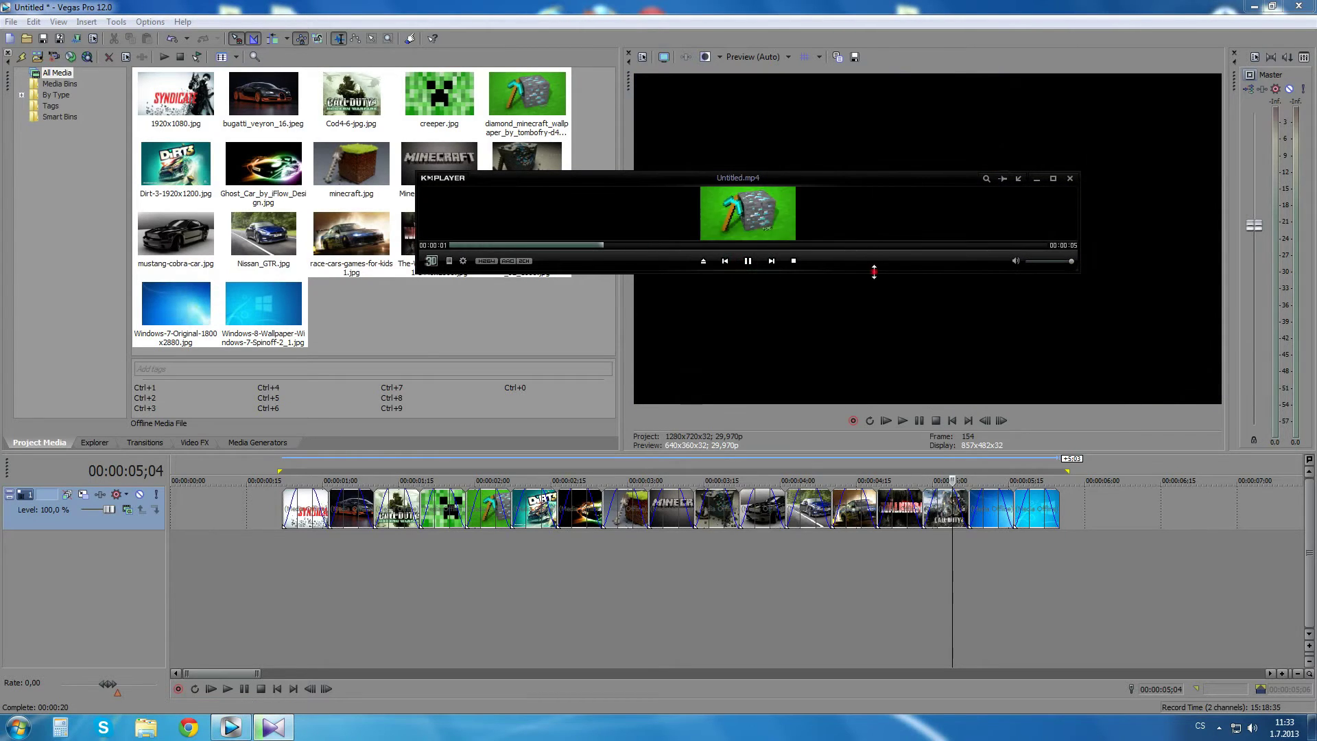
pyautogui.moveTo(878, 273); pyautogui.dragTo(703, 595)
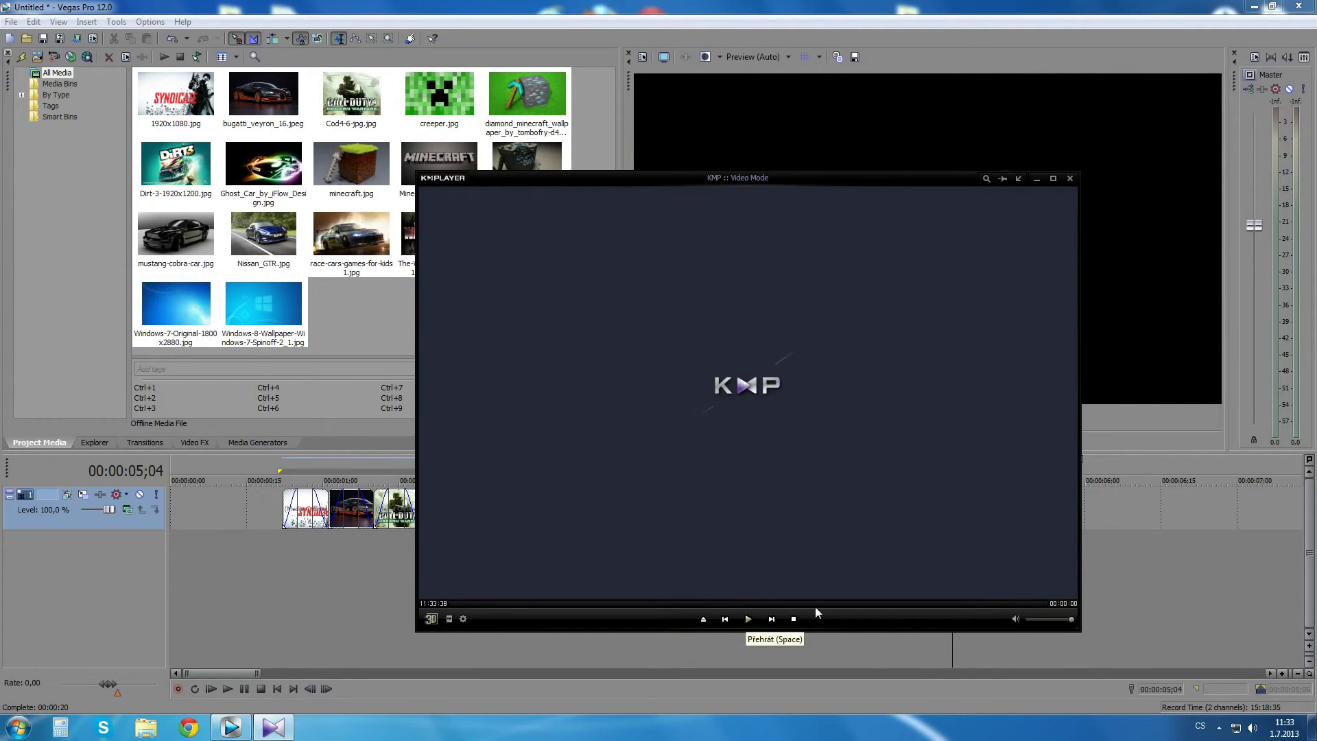
pyautogui.click(1053, 179)
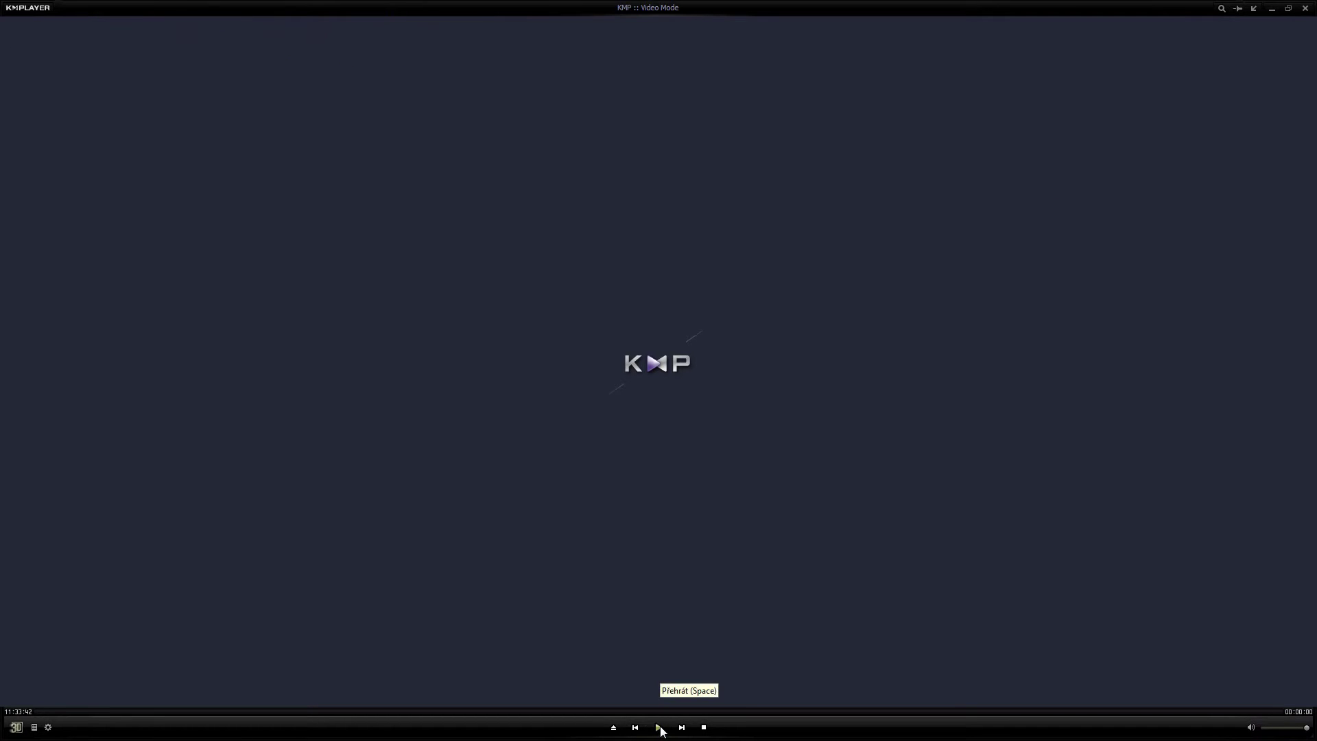
pyautogui.click(660, 727)
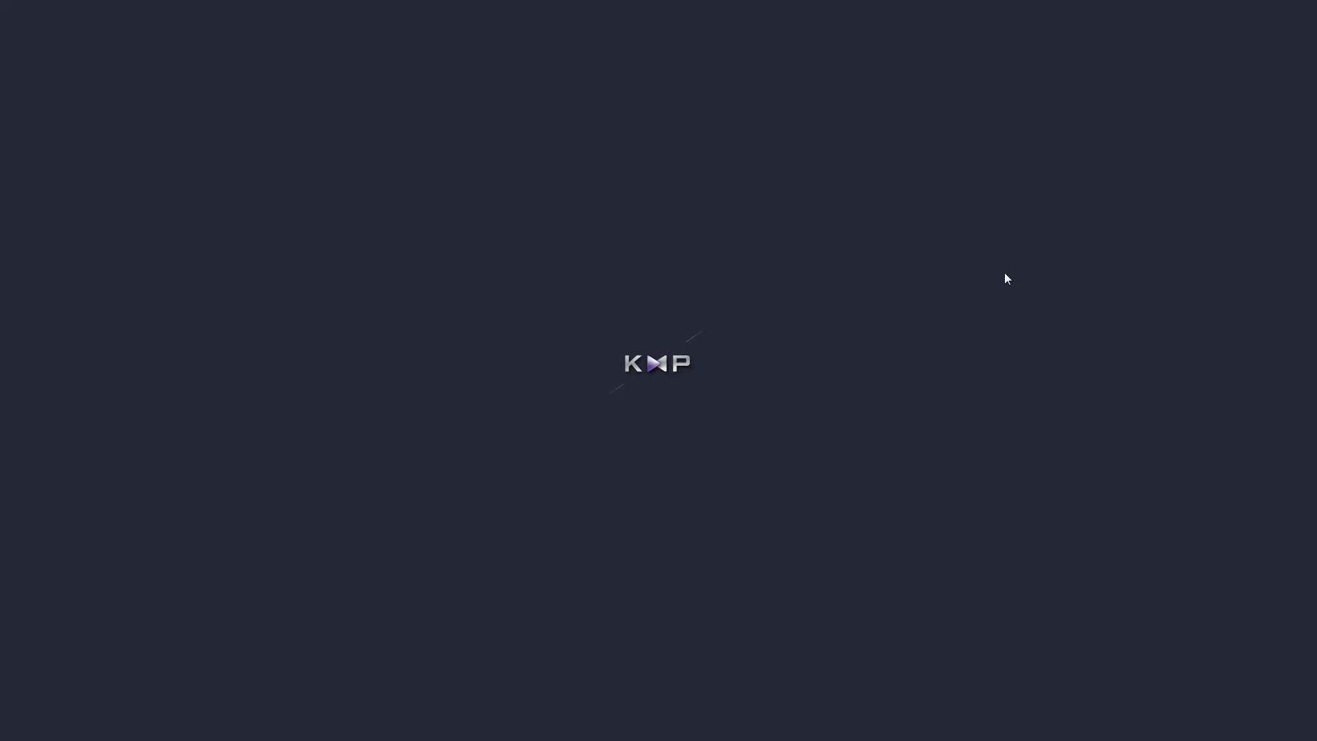
pyautogui.click(1286, 8)
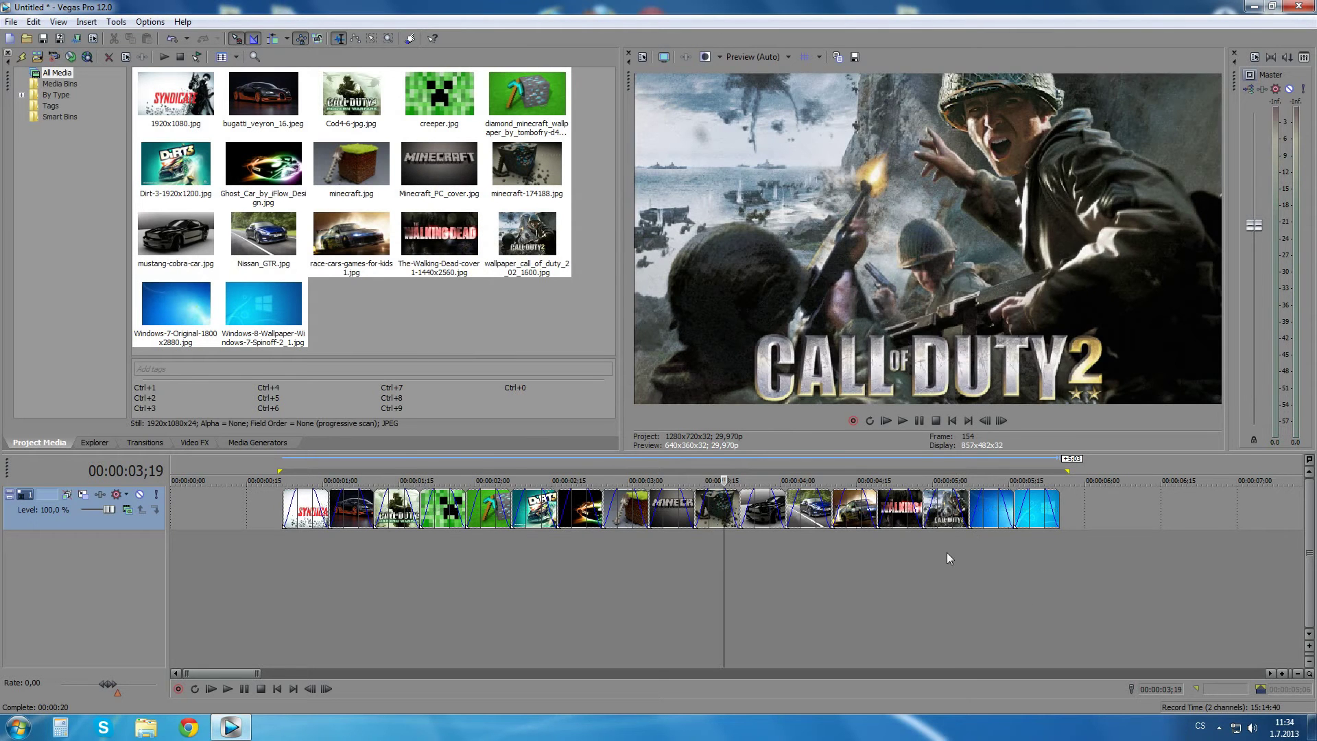
# Open the Call of Duty 2 image's pan/crop settings and scrub between its position keyframes to examine how the crop moves.
pyautogui.press('Right')
pyautogui.press('Up')
pyautogui.press('Up')
pyautogui.press('Up')
pyautogui.press('Up')
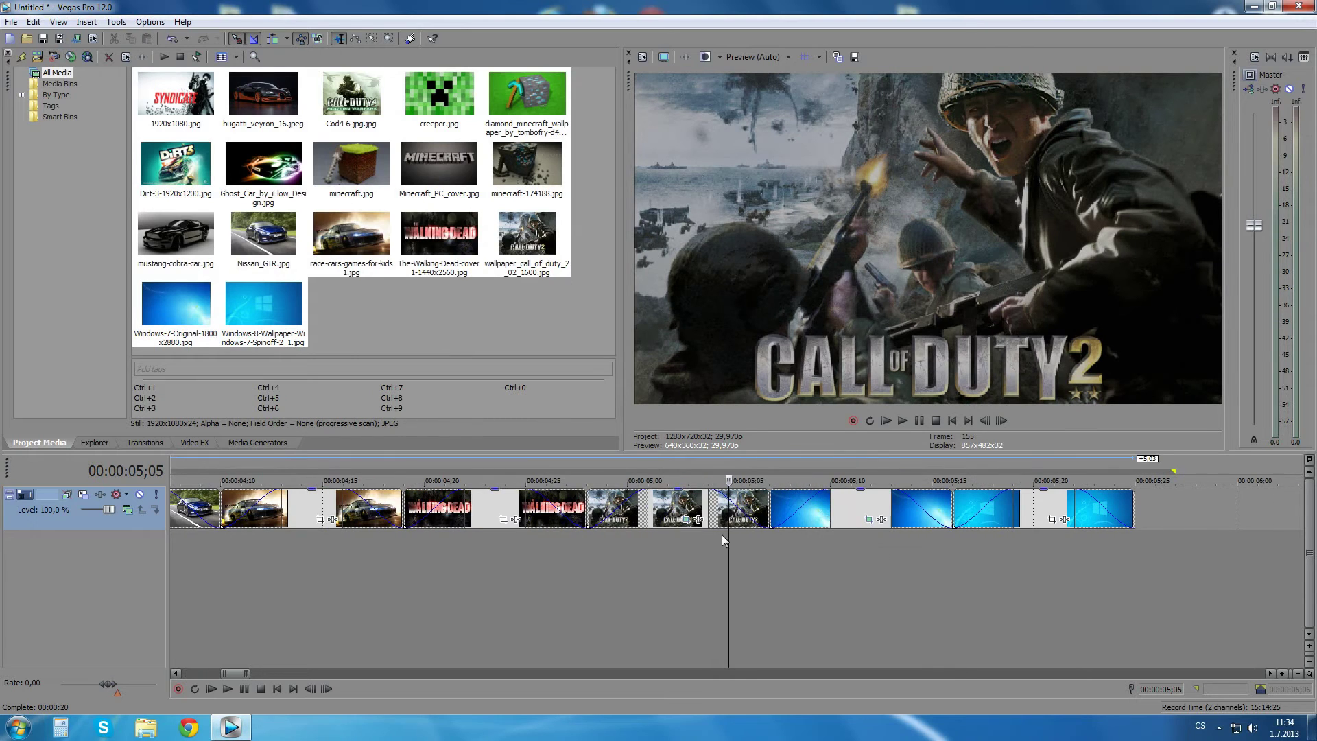
pyautogui.click(684, 519)
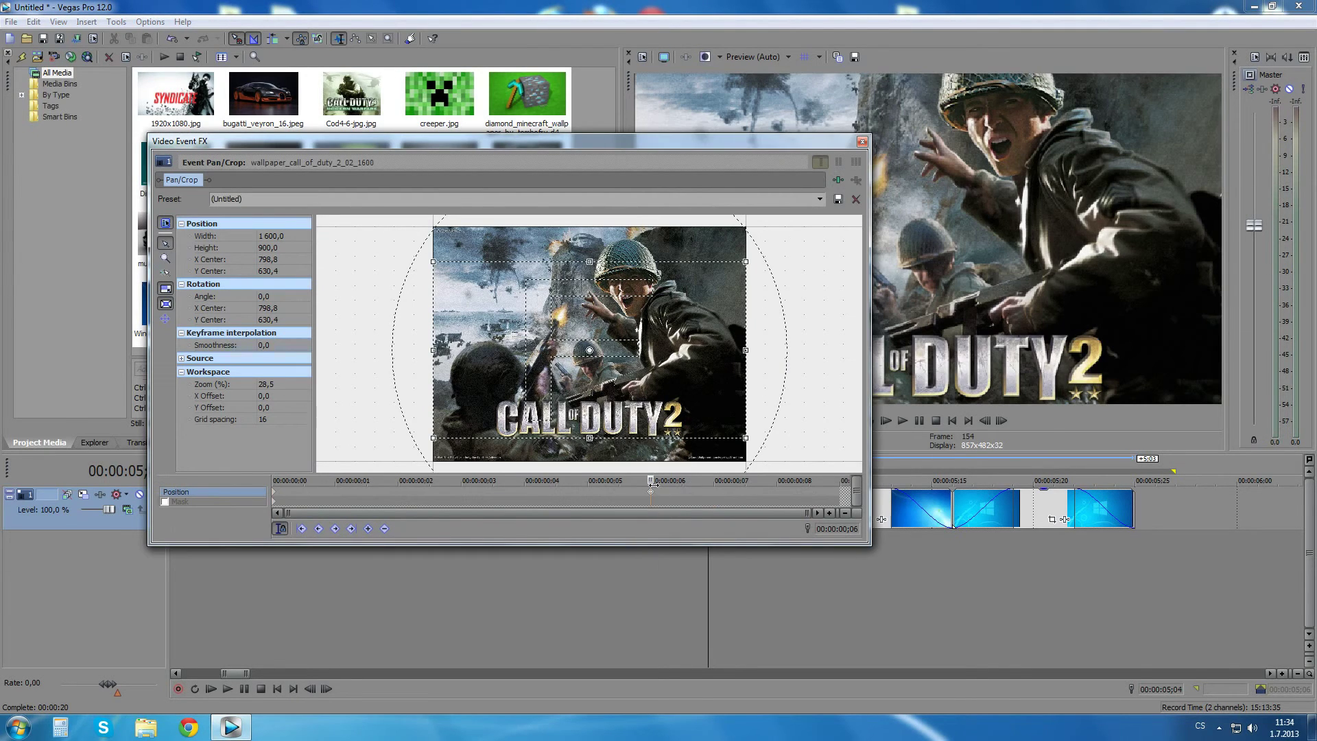
pyautogui.doubleClick(650, 491)
pyautogui.moveTo(504, 471); pyautogui.dragTo(231, 473)
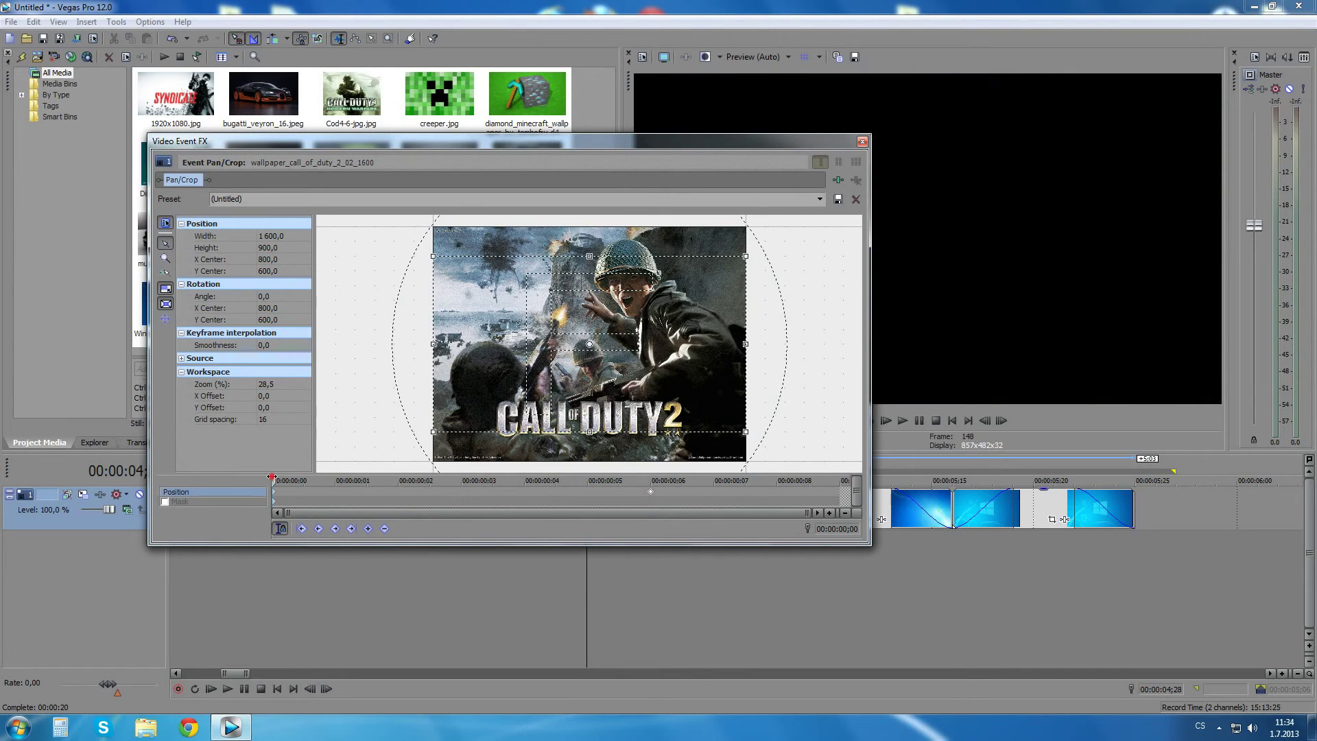
pyautogui.moveTo(272, 477); pyautogui.dragTo(638, 474)
pyautogui.moveTo(542, 476); pyautogui.dragTo(398, 477)
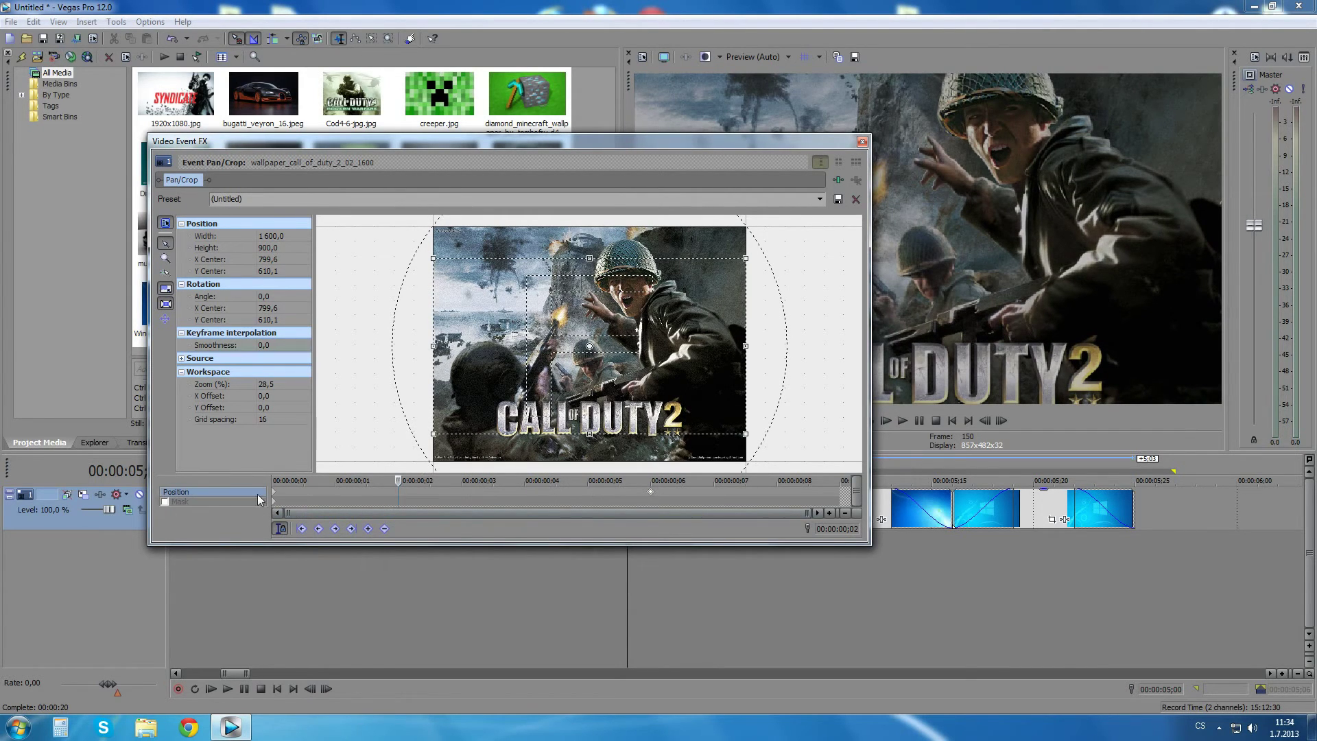
# Move the Call of Duty 2 image's shifted crop keyframe to the start of the event and close the crop settings.
pyautogui.click(276, 495)
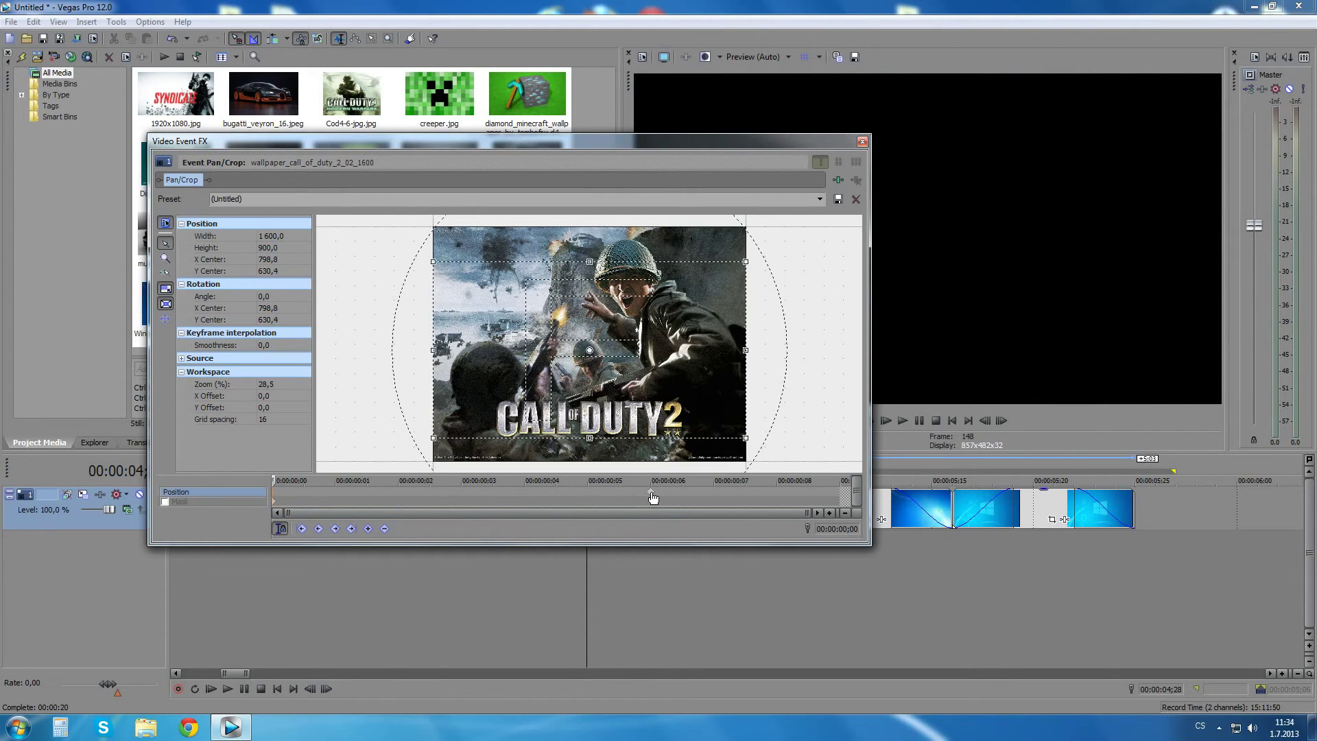
pyautogui.moveTo(652, 491); pyautogui.dragTo(235, 496)
pyautogui.click(651, 480)
pyautogui.press('Home')
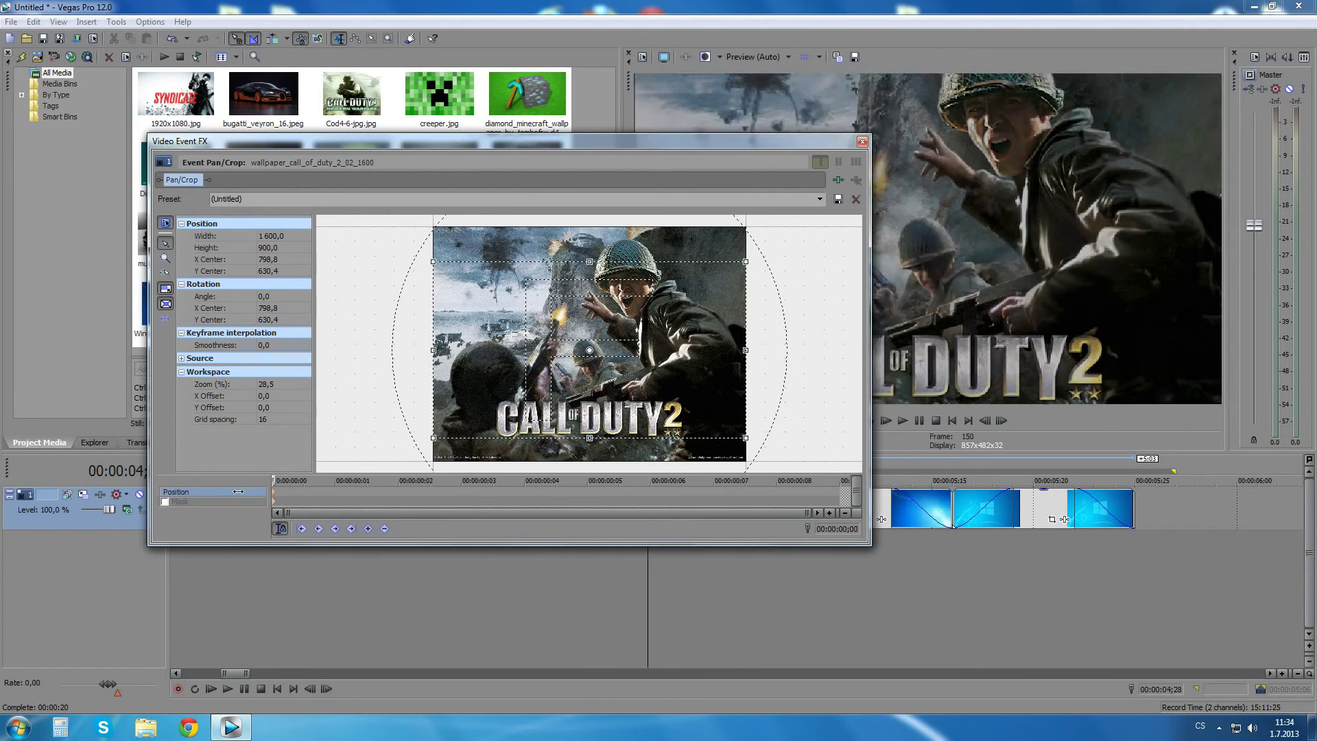
pyautogui.click(863, 142)
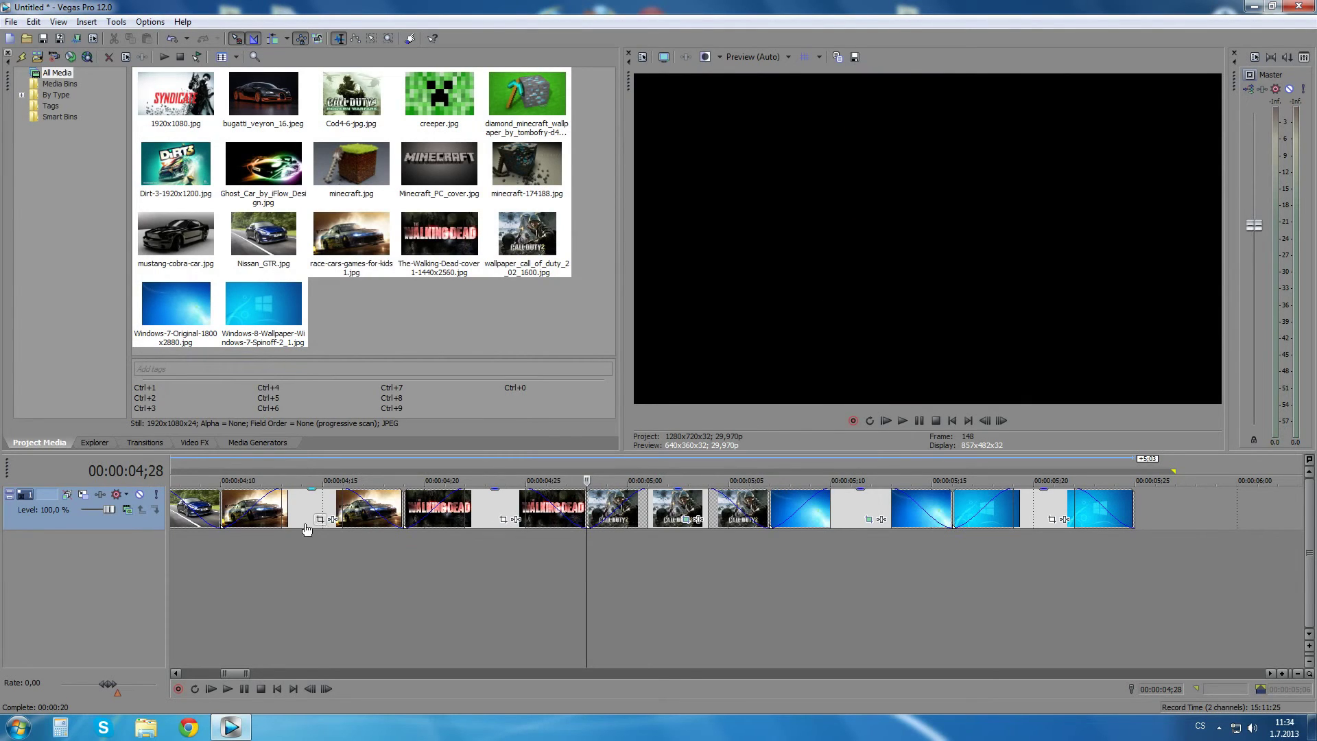
# Shift the Dirt 3 image's crop frame down to Y centre 635.1 on the keyframe at the start of the event.
pyautogui.scroll(-5, 325, 525)
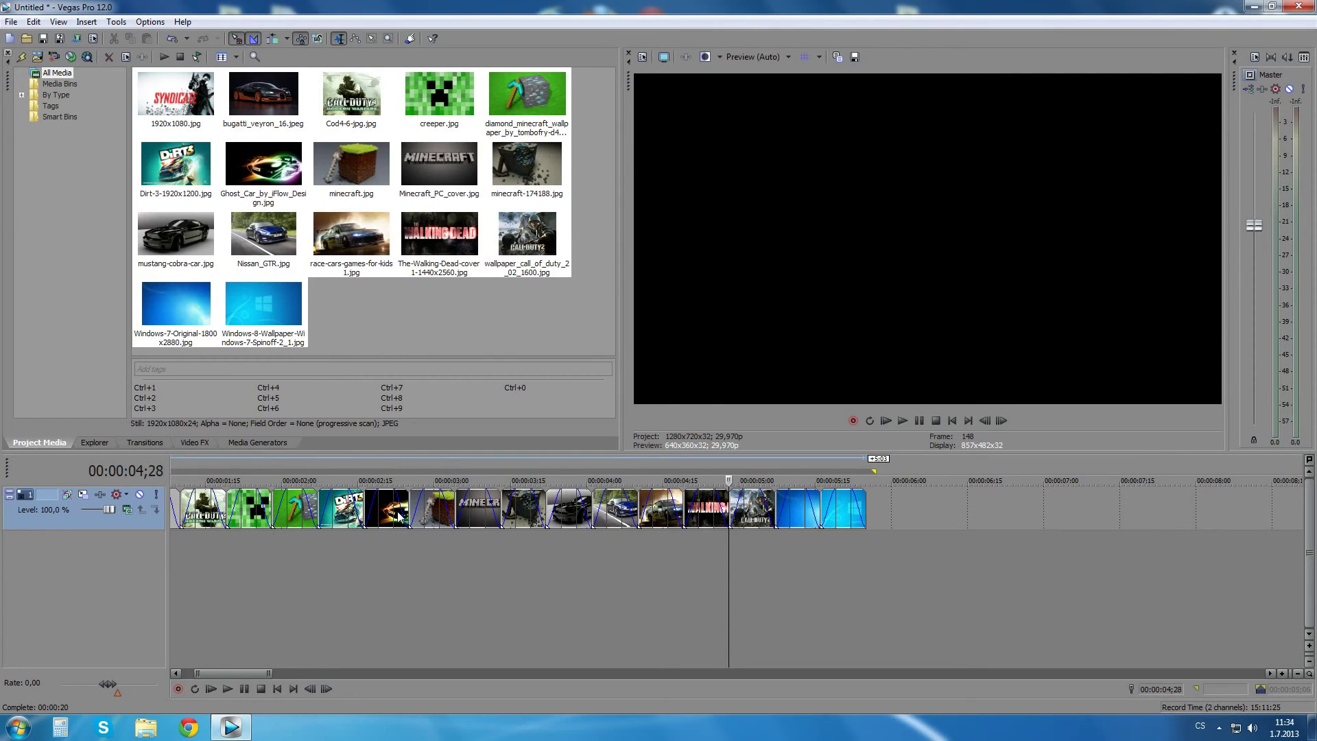
pyautogui.click(340, 529)
pyautogui.scroll(5, 340, 549)
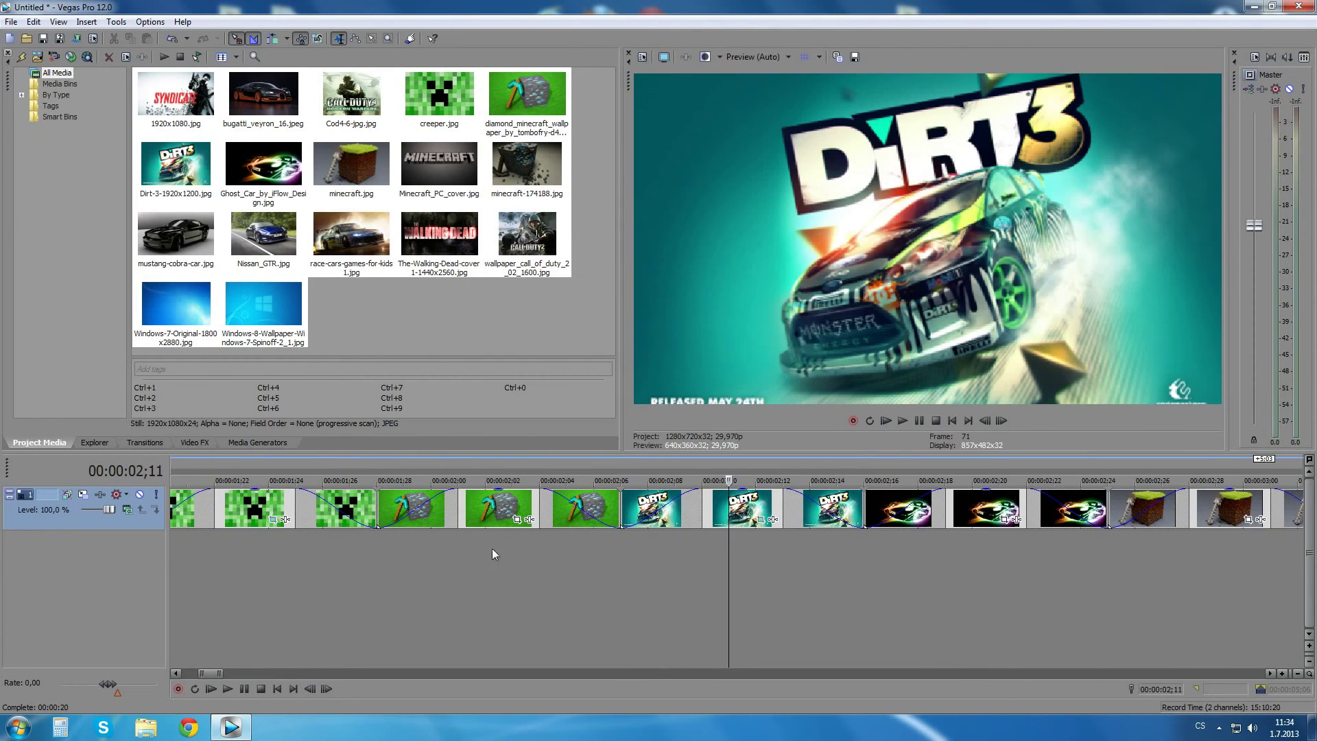
pyautogui.click(762, 521)
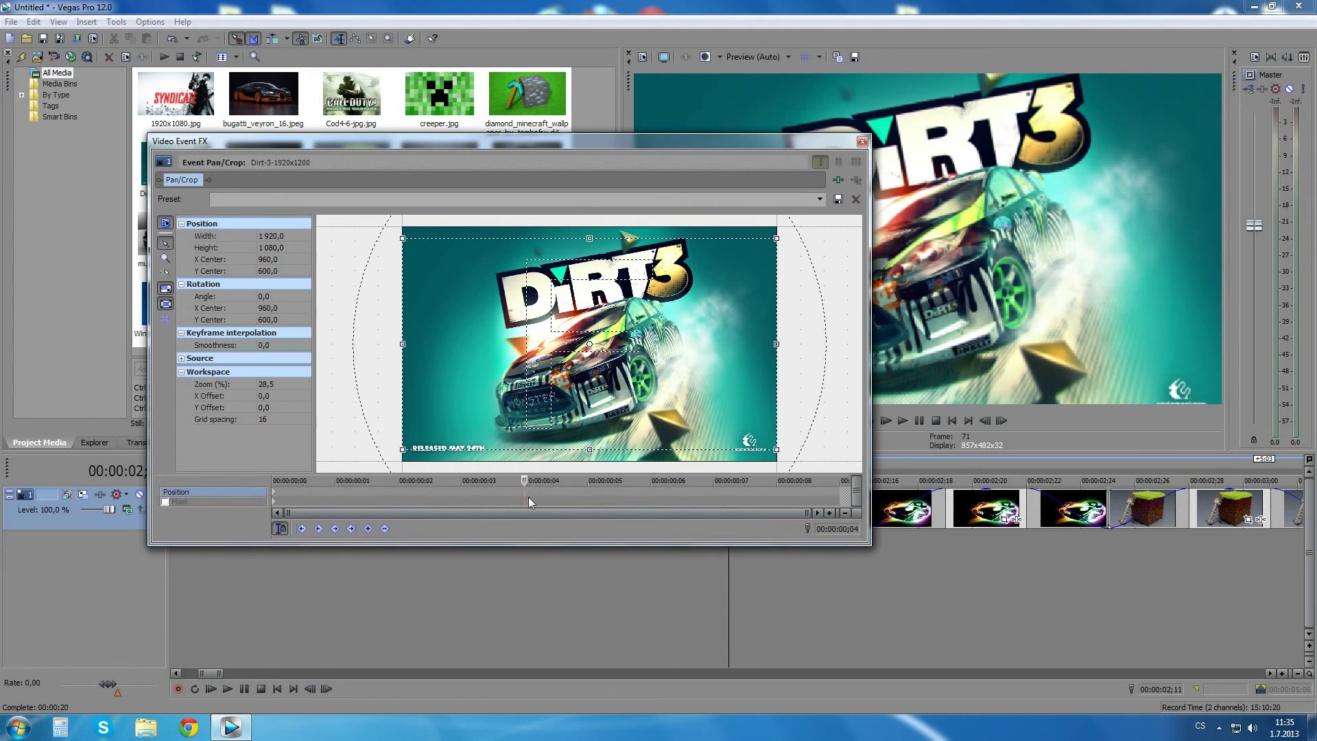
pyautogui.moveTo(524, 481); pyautogui.dragTo(273, 494)
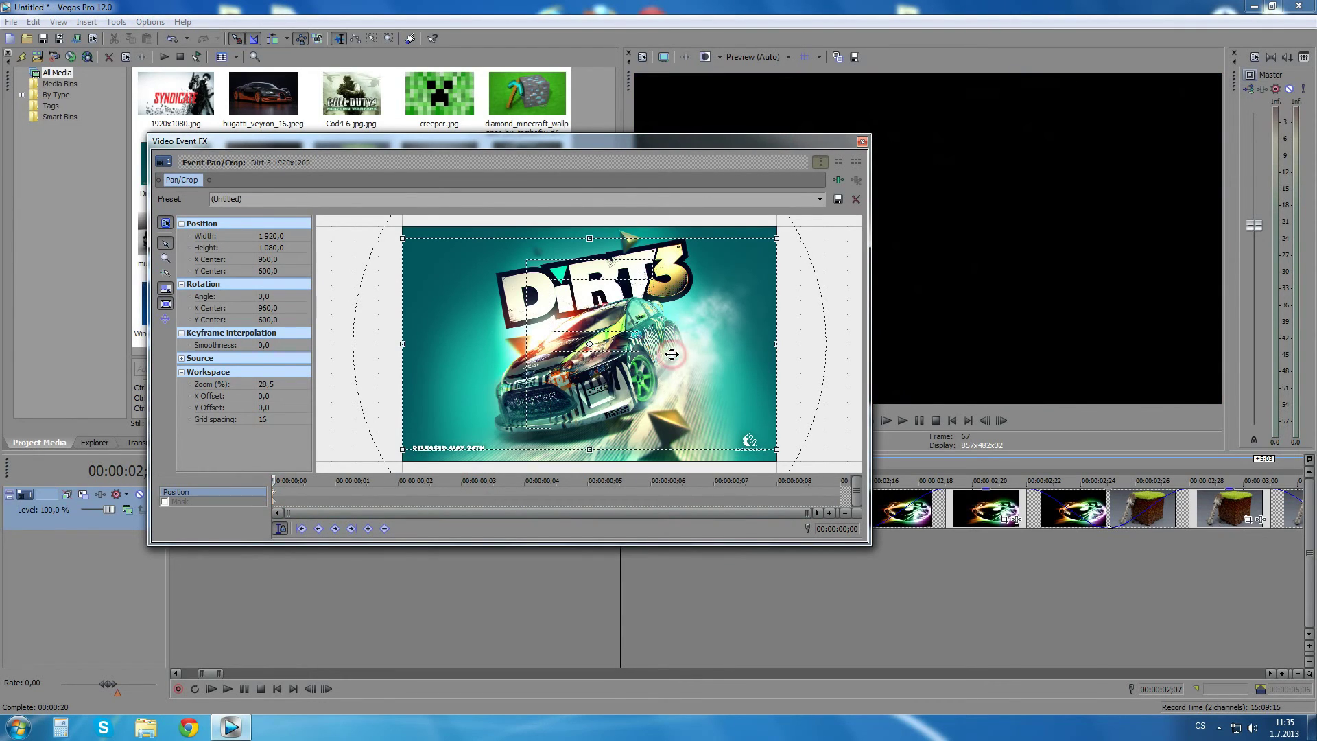
pyautogui.moveTo(671, 354); pyautogui.dragTo(673, 360)
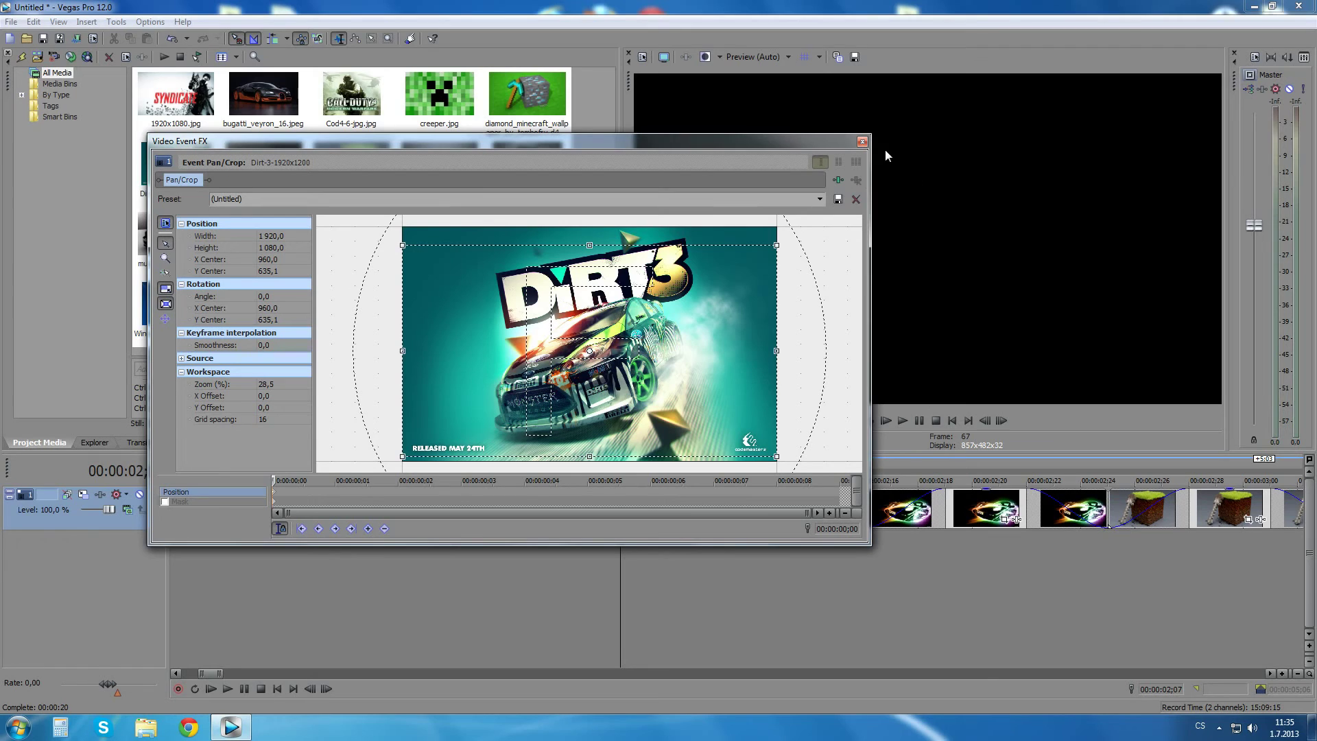
pyautogui.click(863, 141)
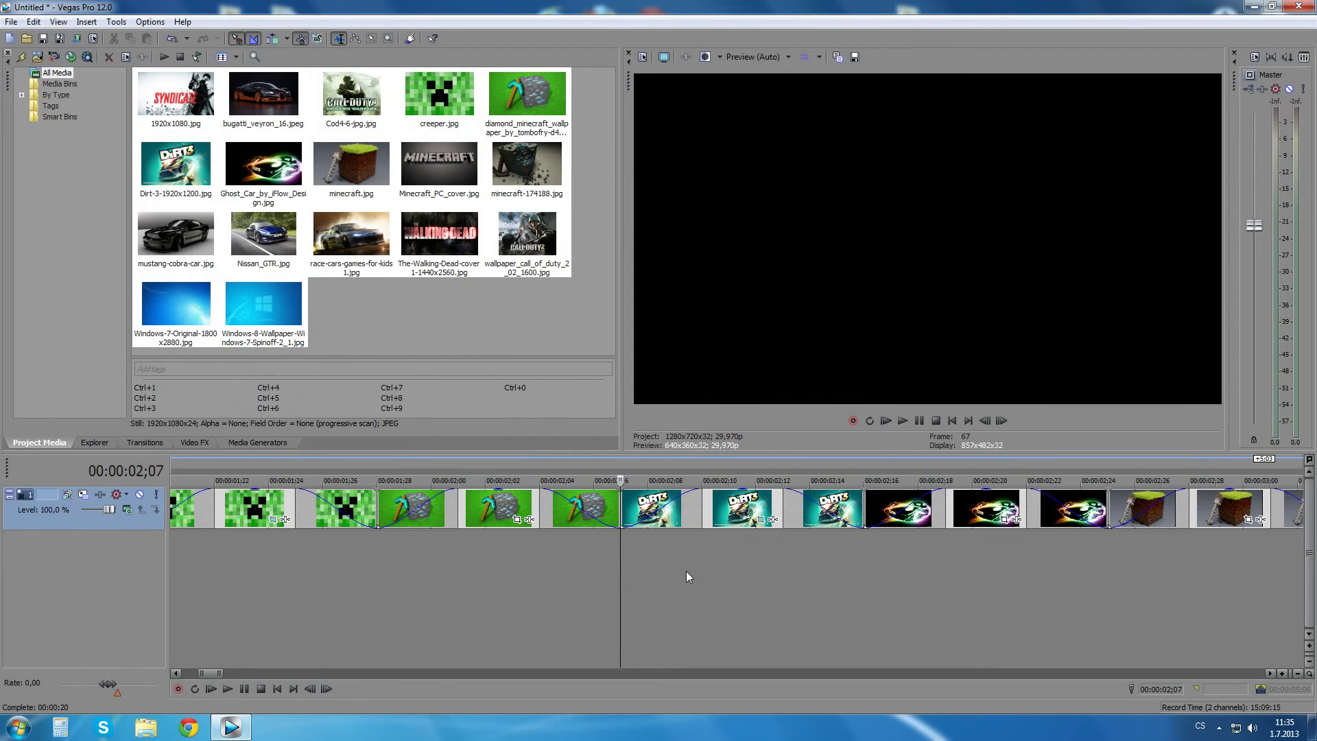
pyautogui.scroll(-5, 684, 571)
pyautogui.scroll(2, 683, 571)
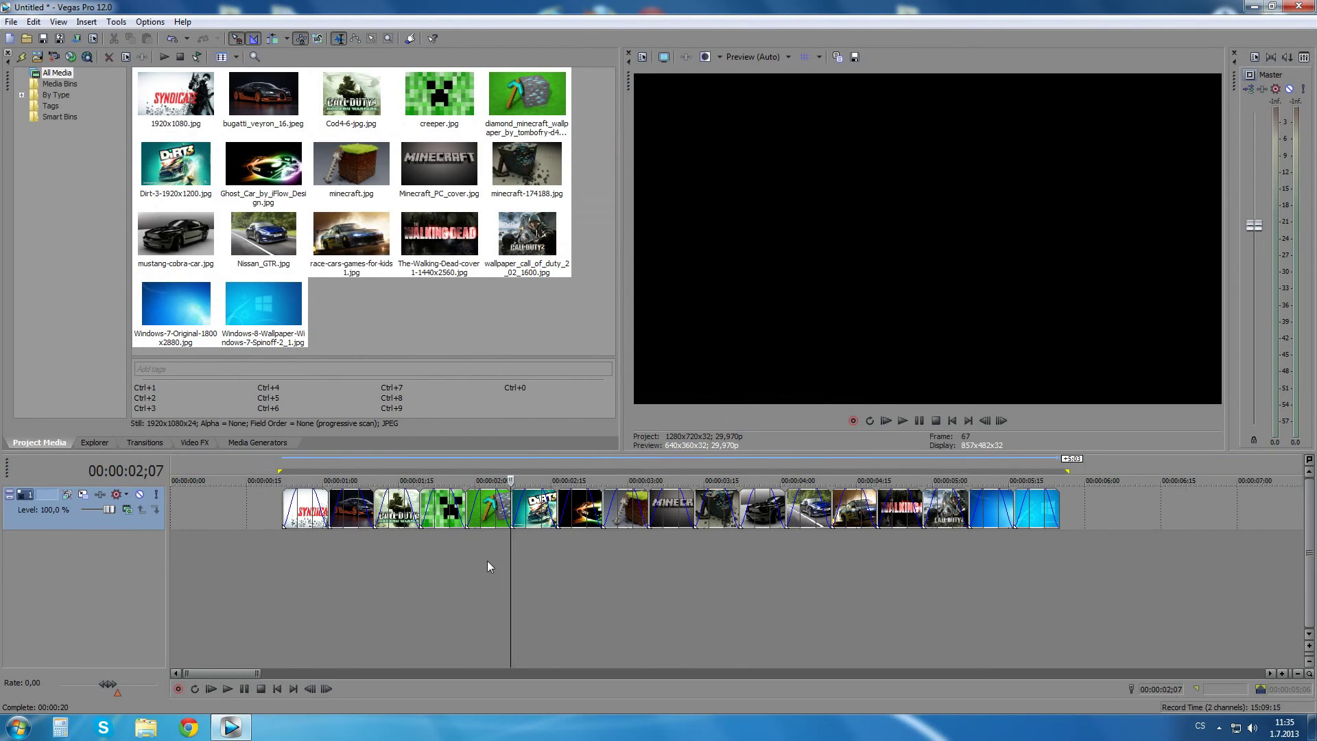